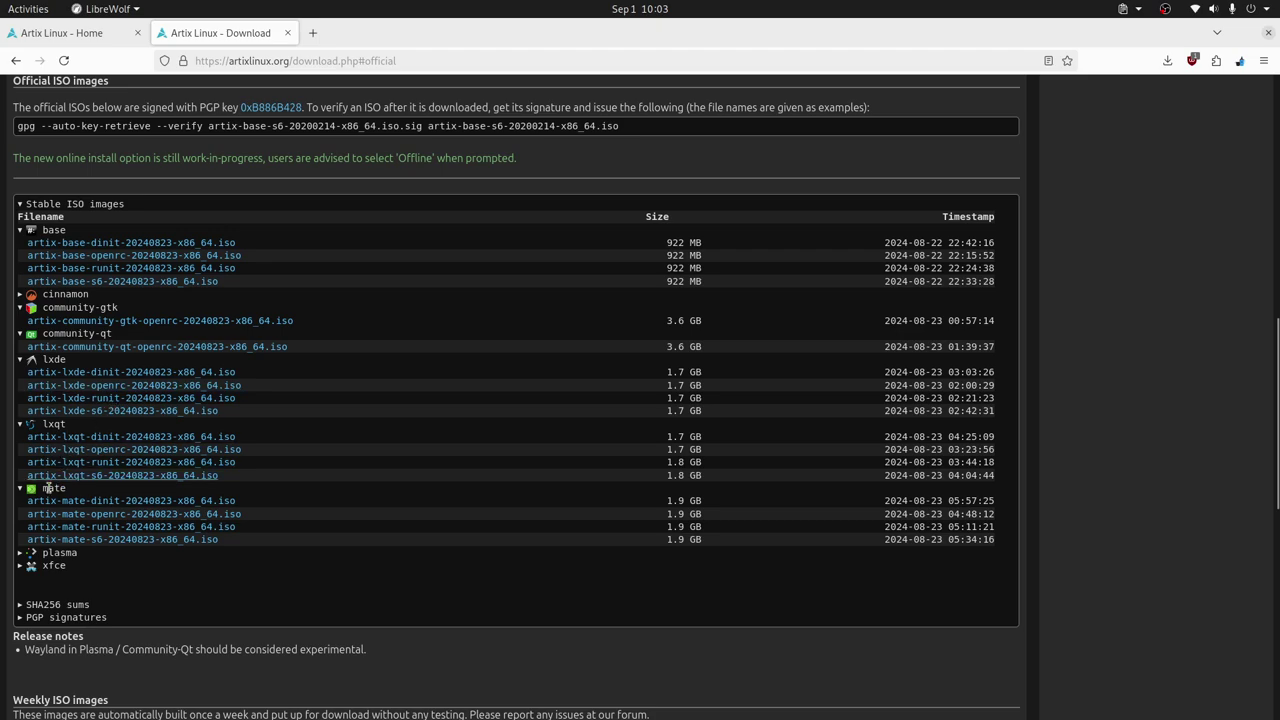
Step: Expand the plasma, xfce and cinnamon groups in the stable ISO list and review their available images
left_click(19, 556)
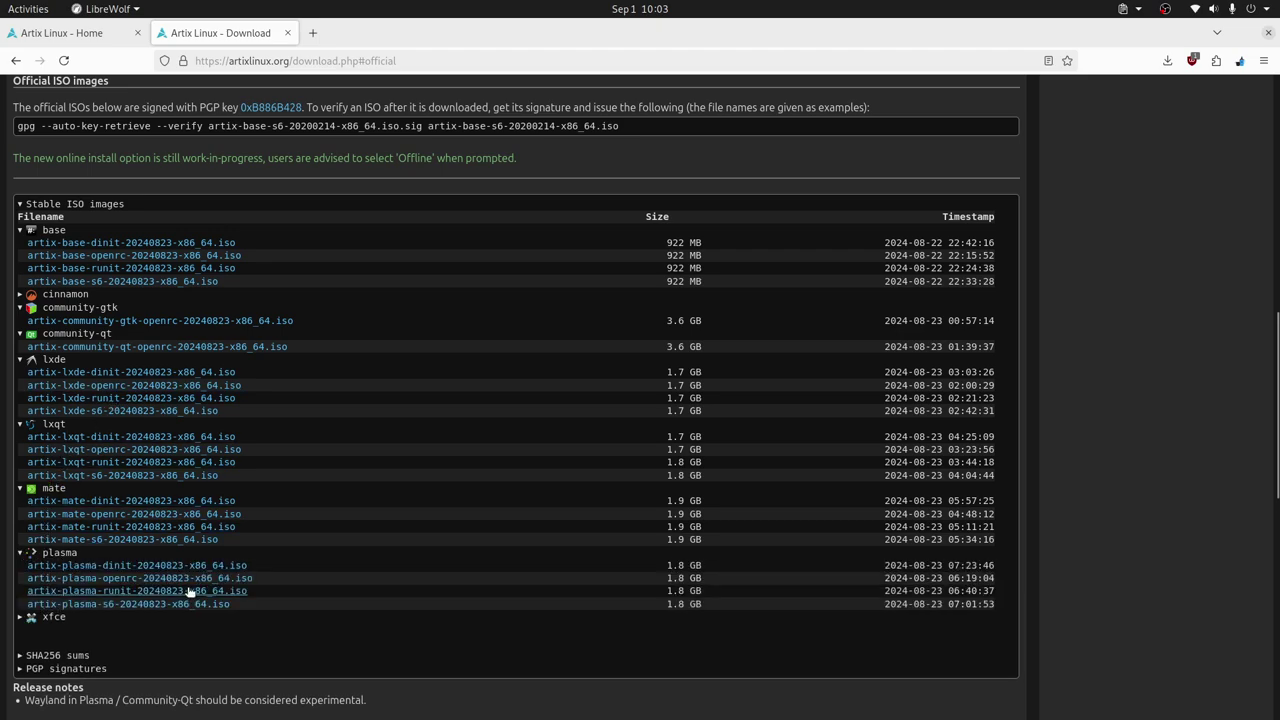
left_click(20, 617)
scroll(290, 550, "down", 1)
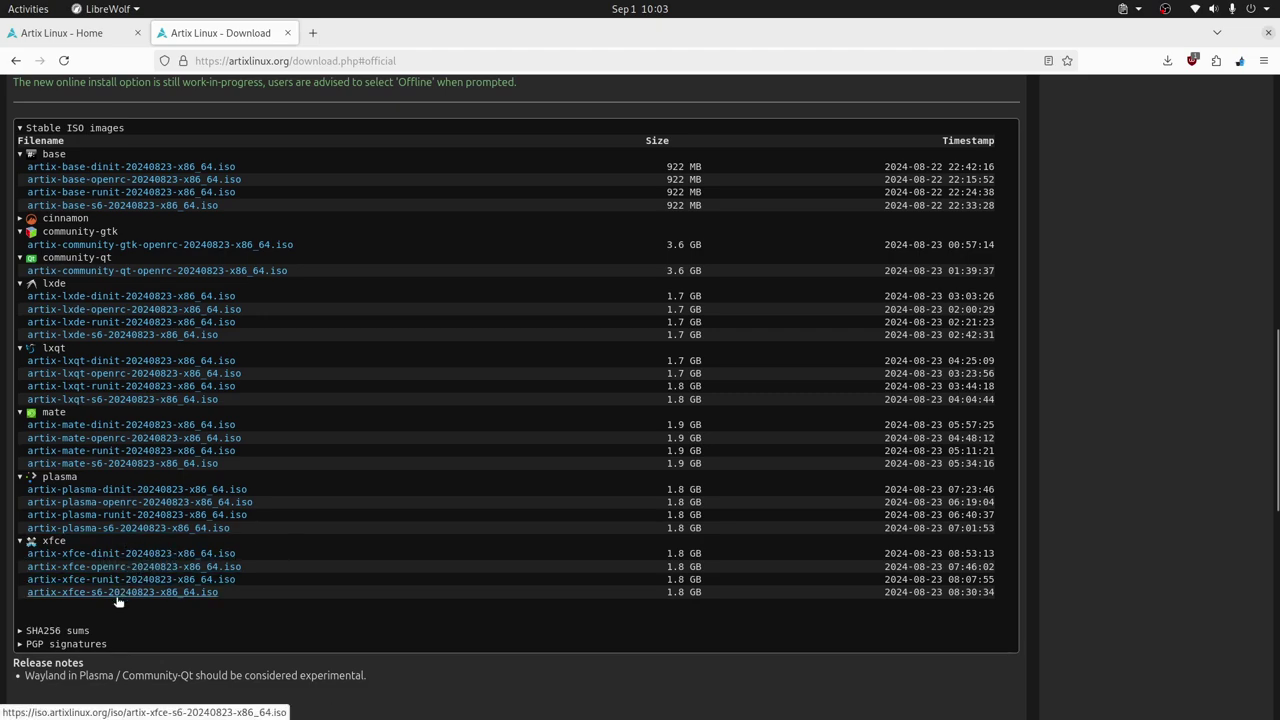
scroll(145, 567, "up", 1)
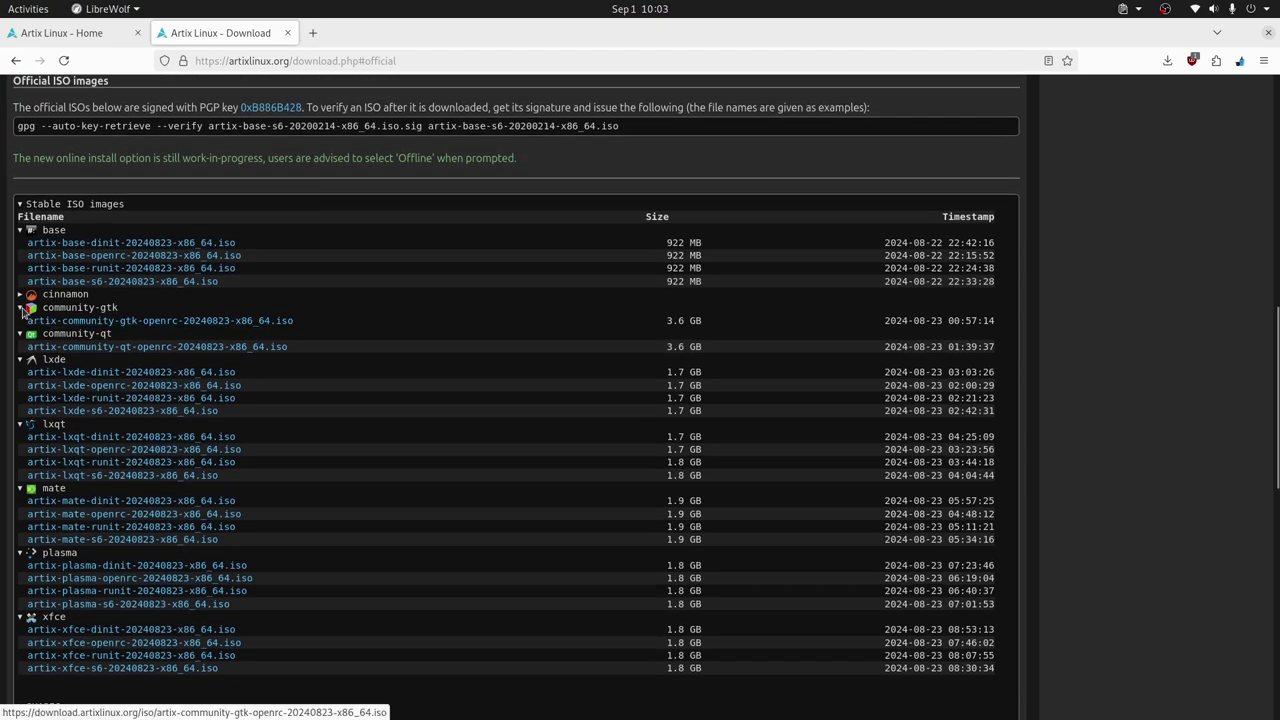
left_click(19, 295)
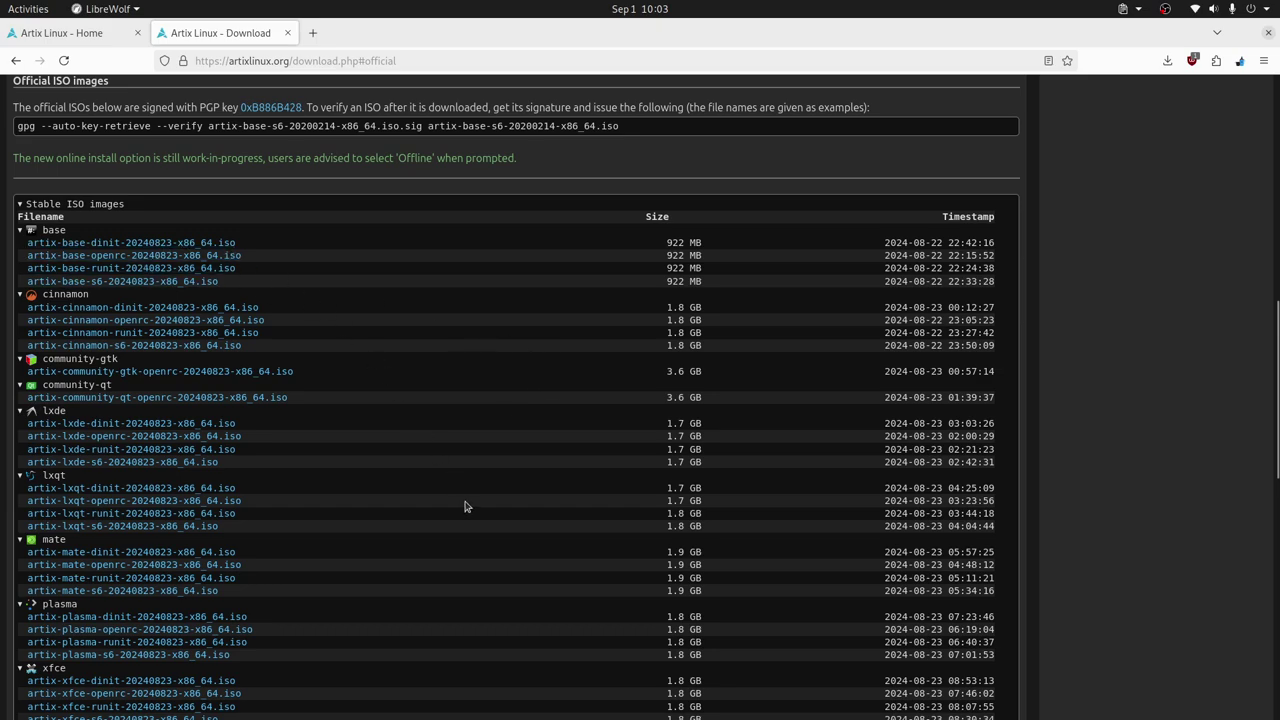
scroll(464, 505, "down", 1)
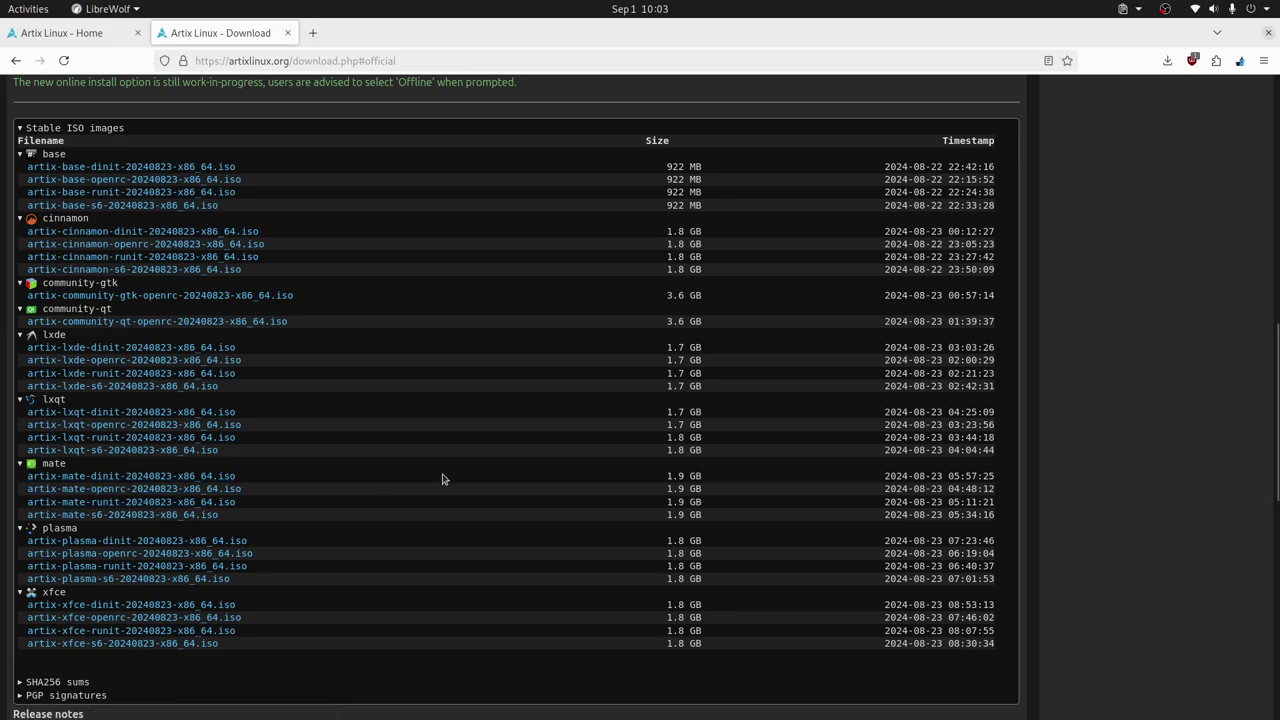
Step: Switch to VirtualBox and open the settings of the Artix MATE virtual machine
key("alt+Tab")
key("alt+Tab")
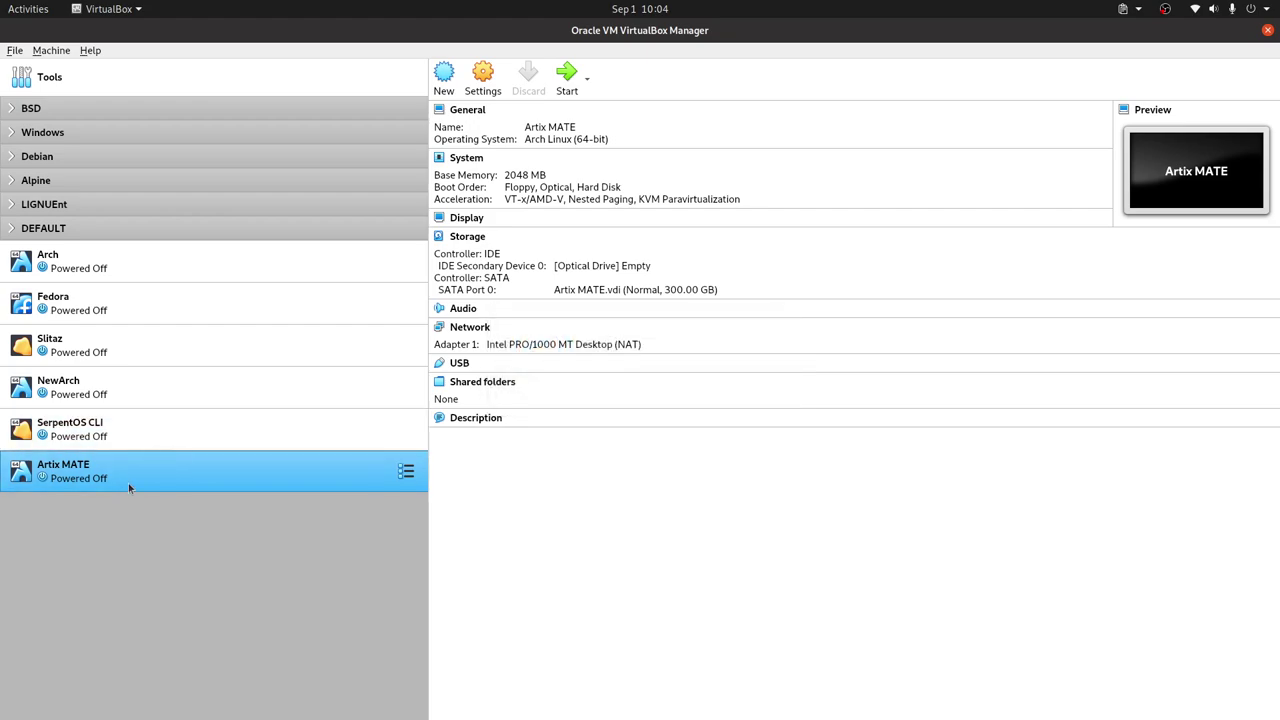
right_click(229, 473)
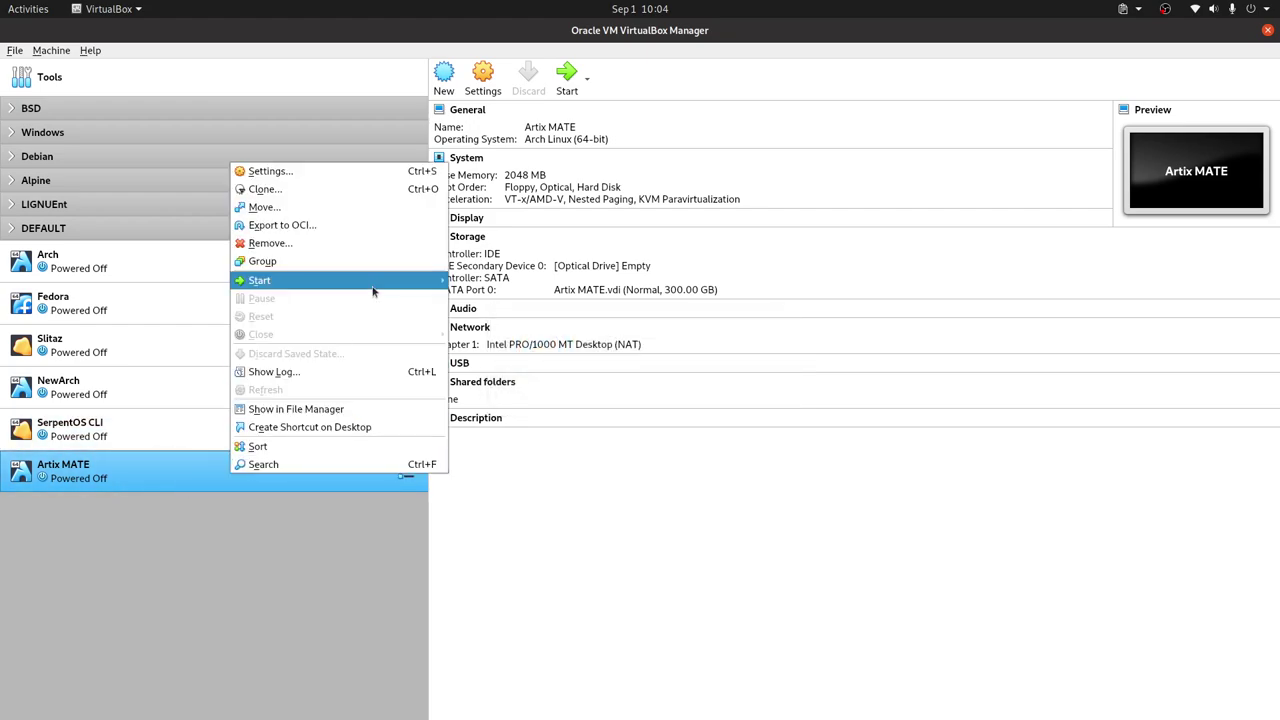
left_click(520, 178)
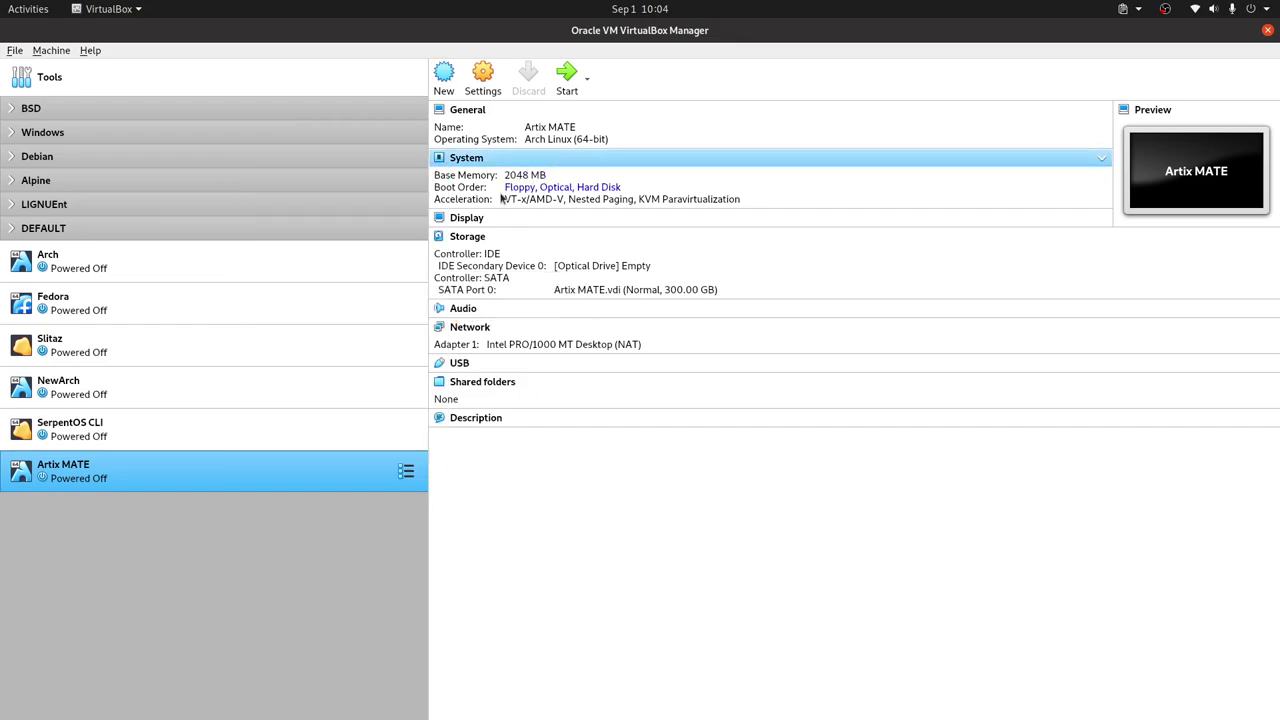
right_click(288, 472)
left_click(382, 175)
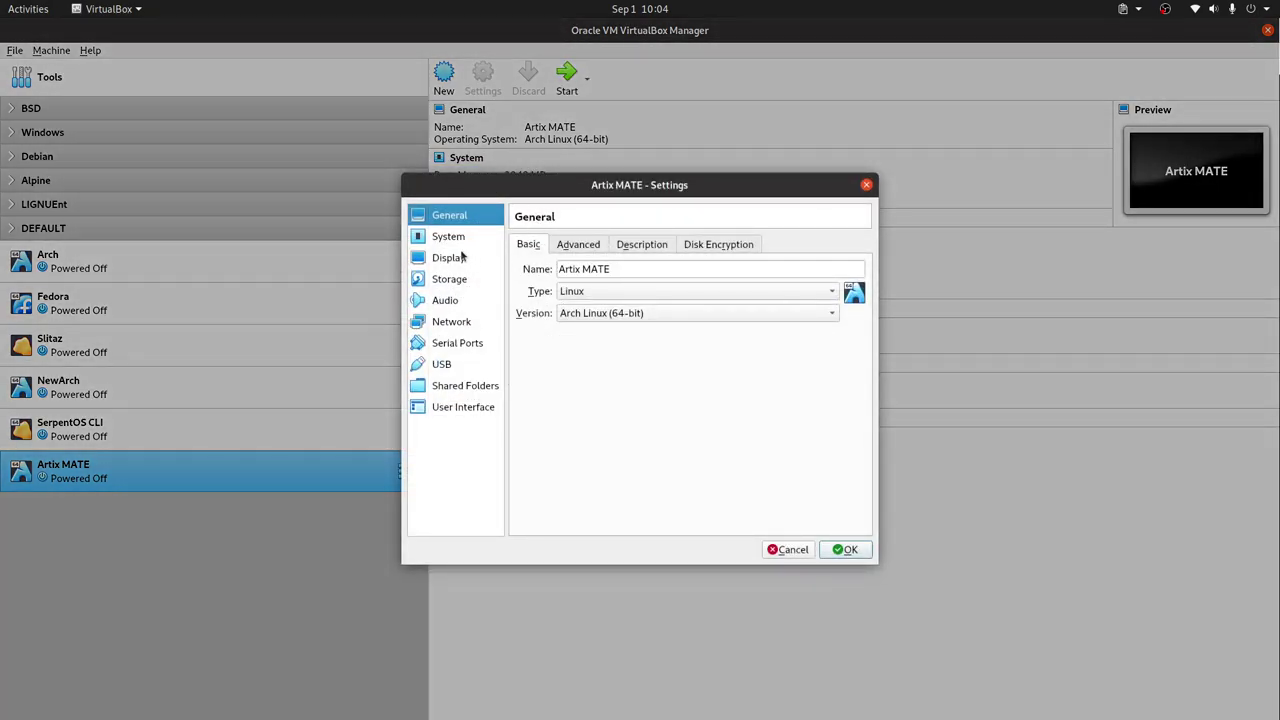
Step: Exclude Floppy from the virtual machine's boot order, move Hard Disk above Optical, and save the settings
left_click(448, 237)
left_click(620, 246)
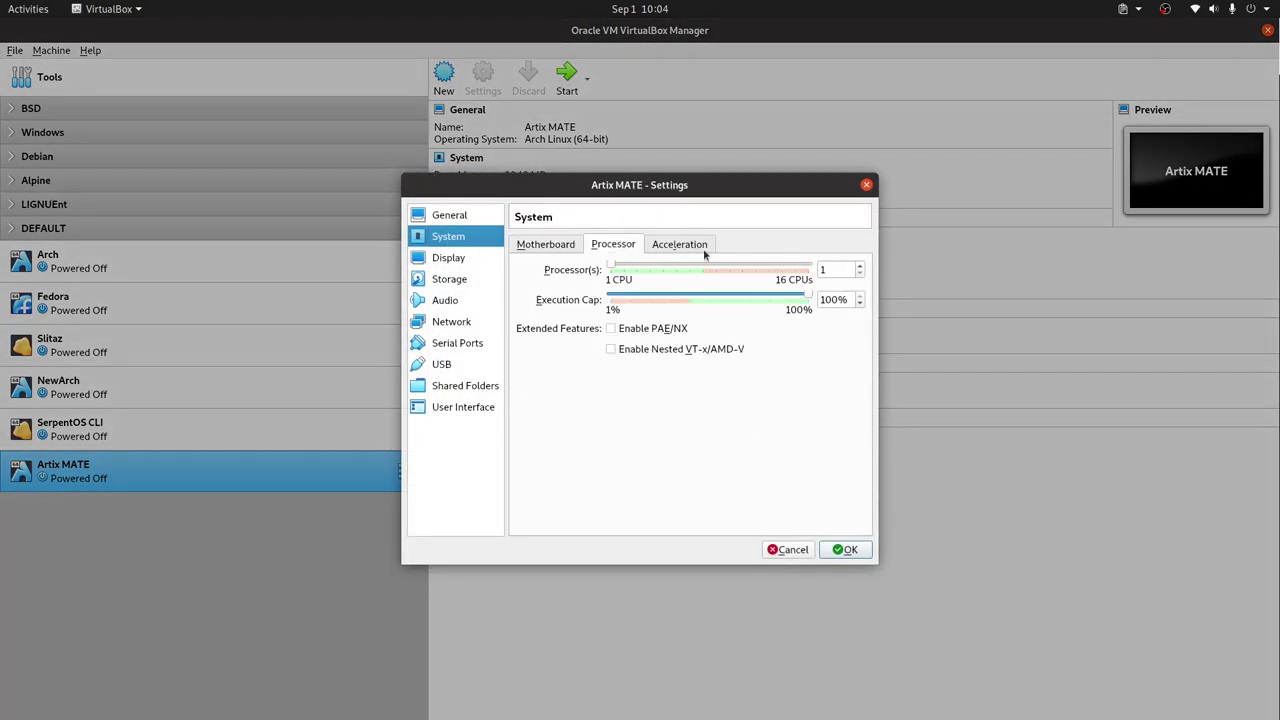
left_click(456, 215)
left_click(458, 240)
left_click(470, 262)
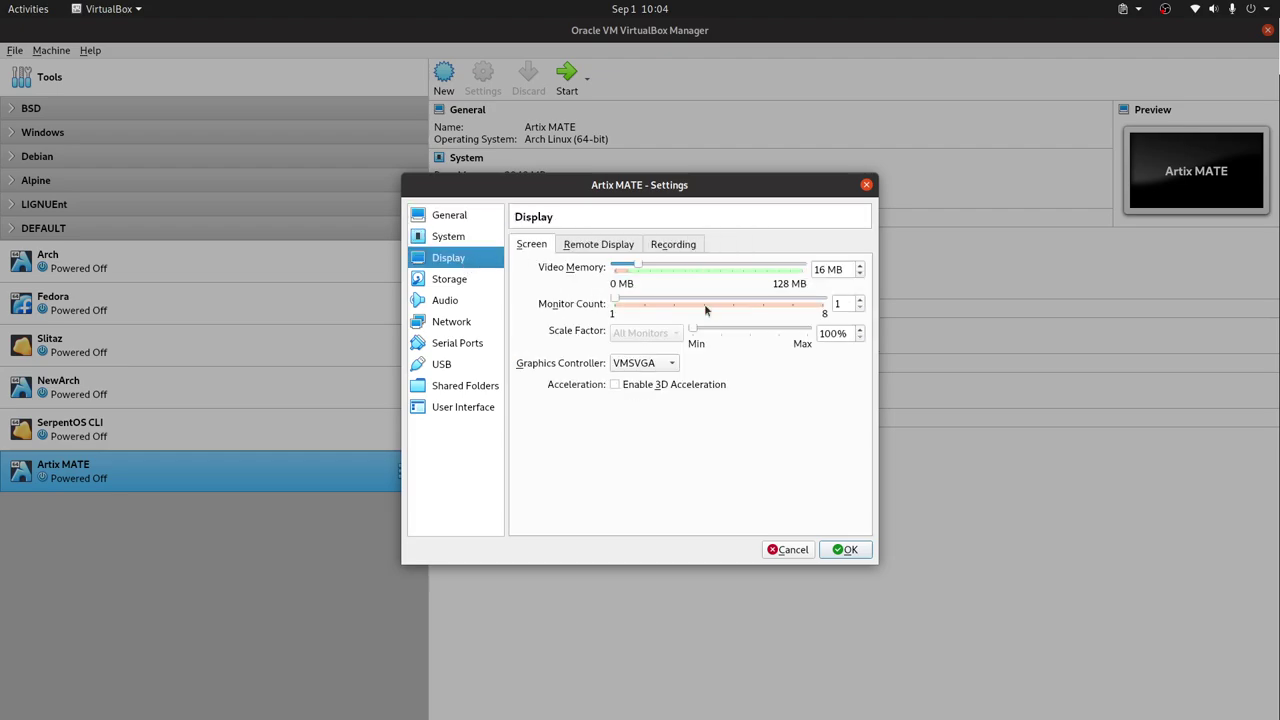
left_click(458, 240)
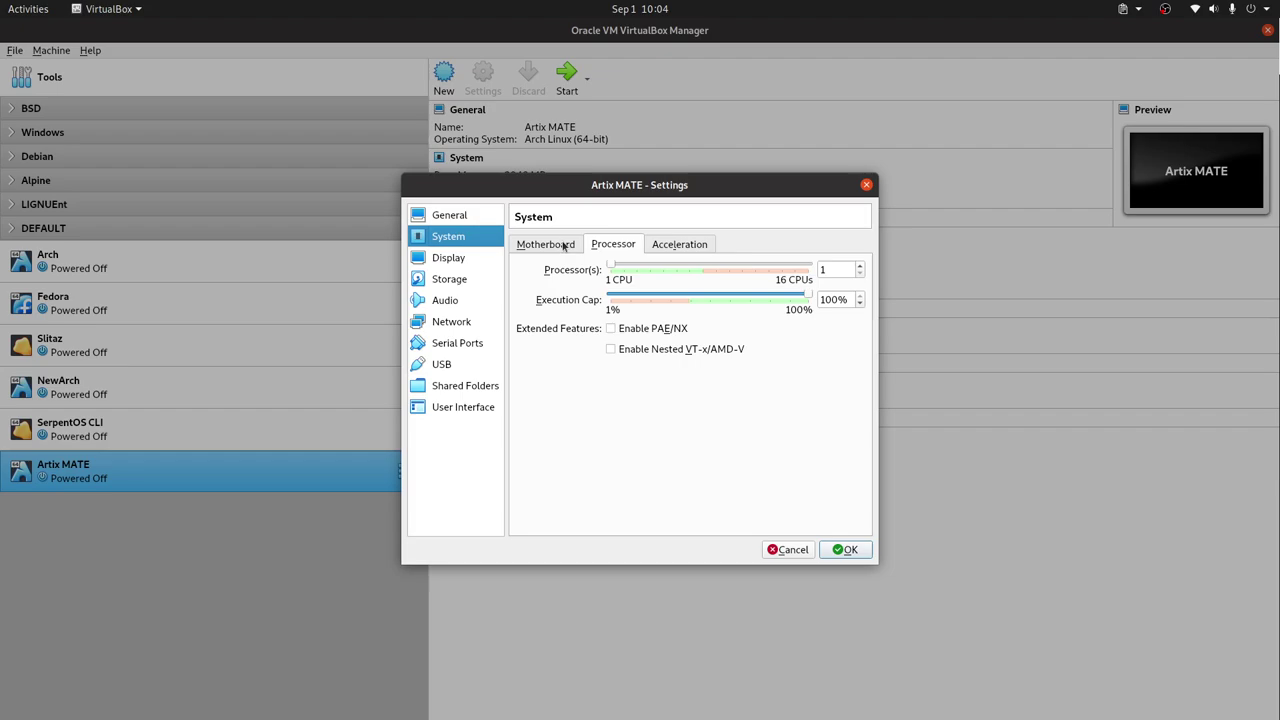
left_click(566, 246)
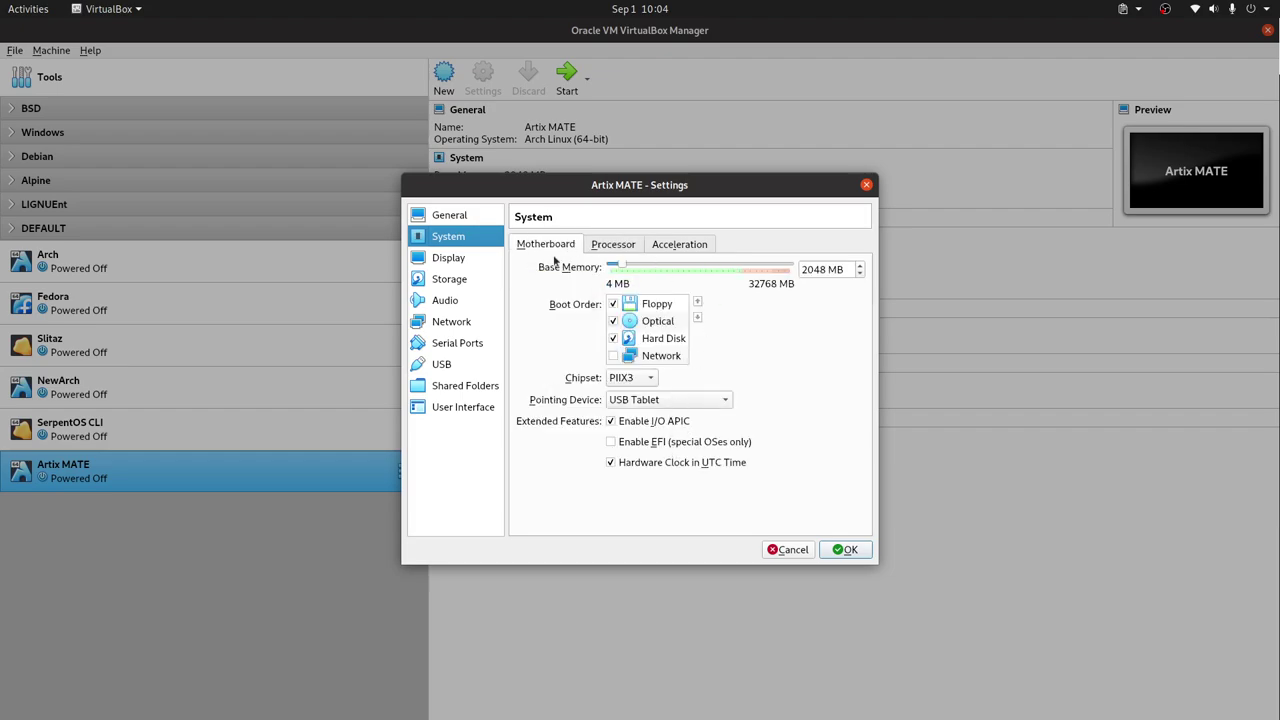
left_click(613, 304)
left_click(663, 339)
left_click(698, 302)
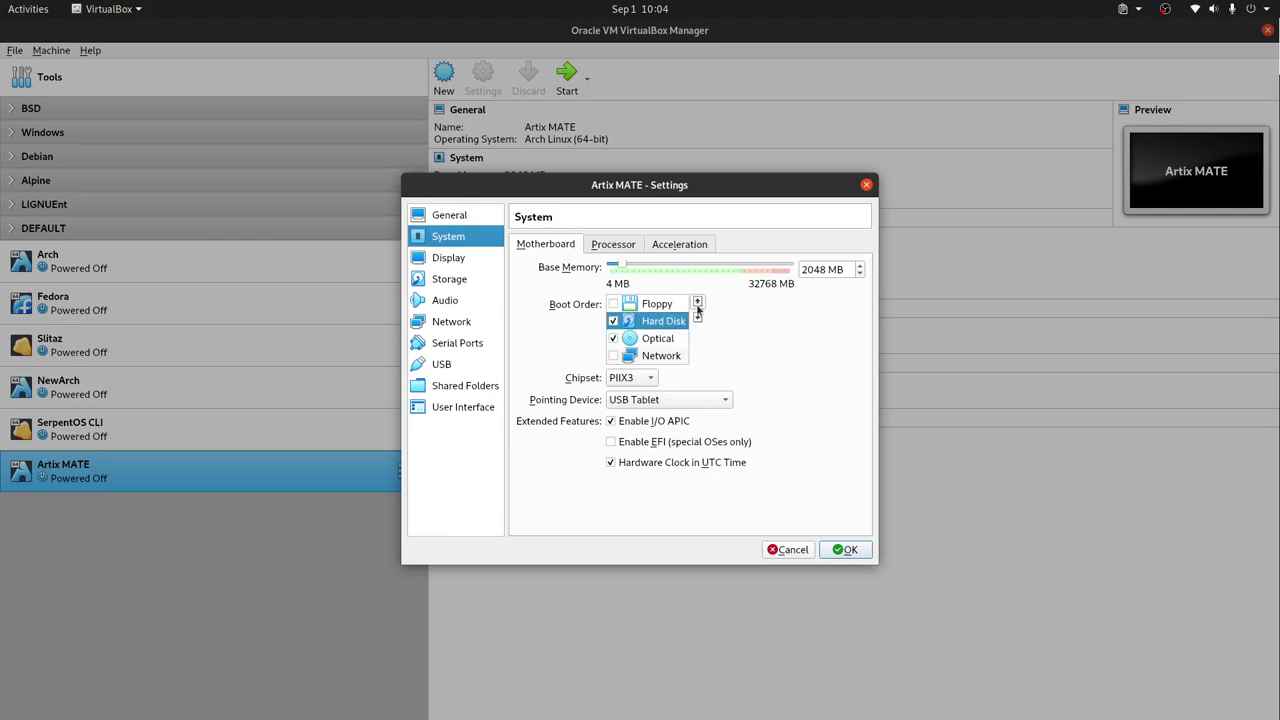
left_click(843, 553)
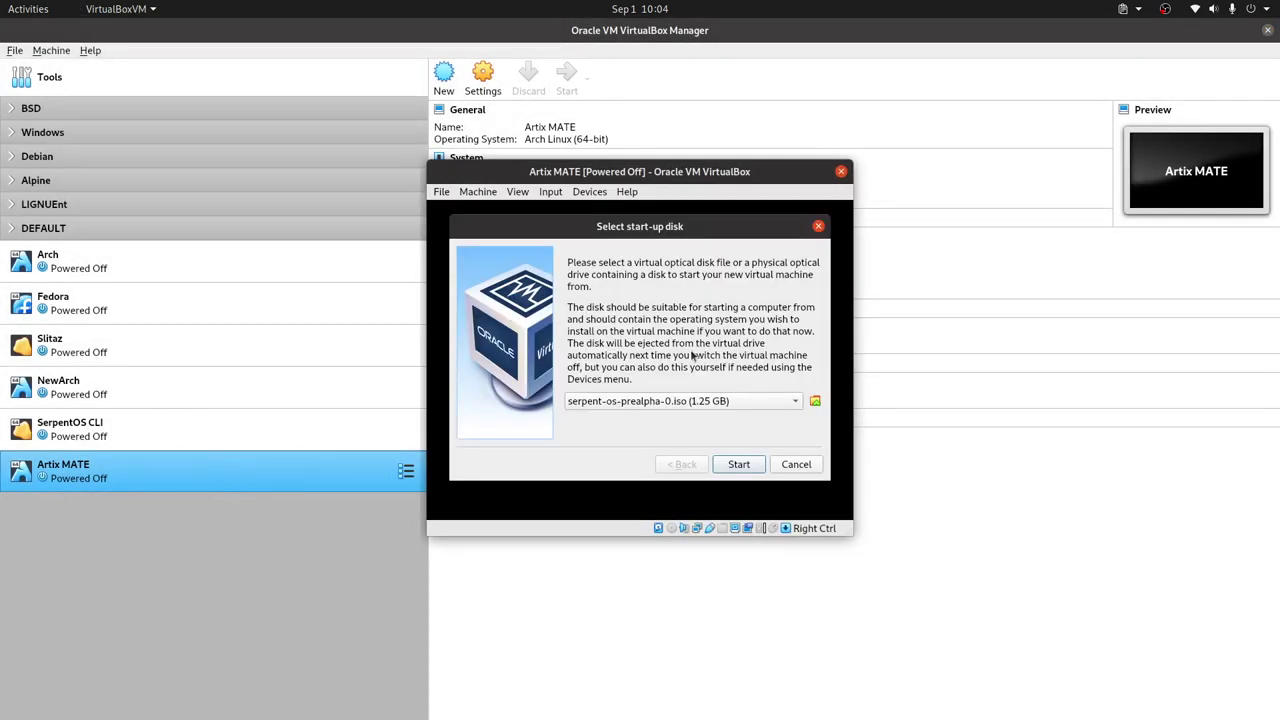
Step: Start the Artix MATE virtual machine with artix-mate-s6-20240823-x86_64.iso as the start-up disk
left_click(722, 404)
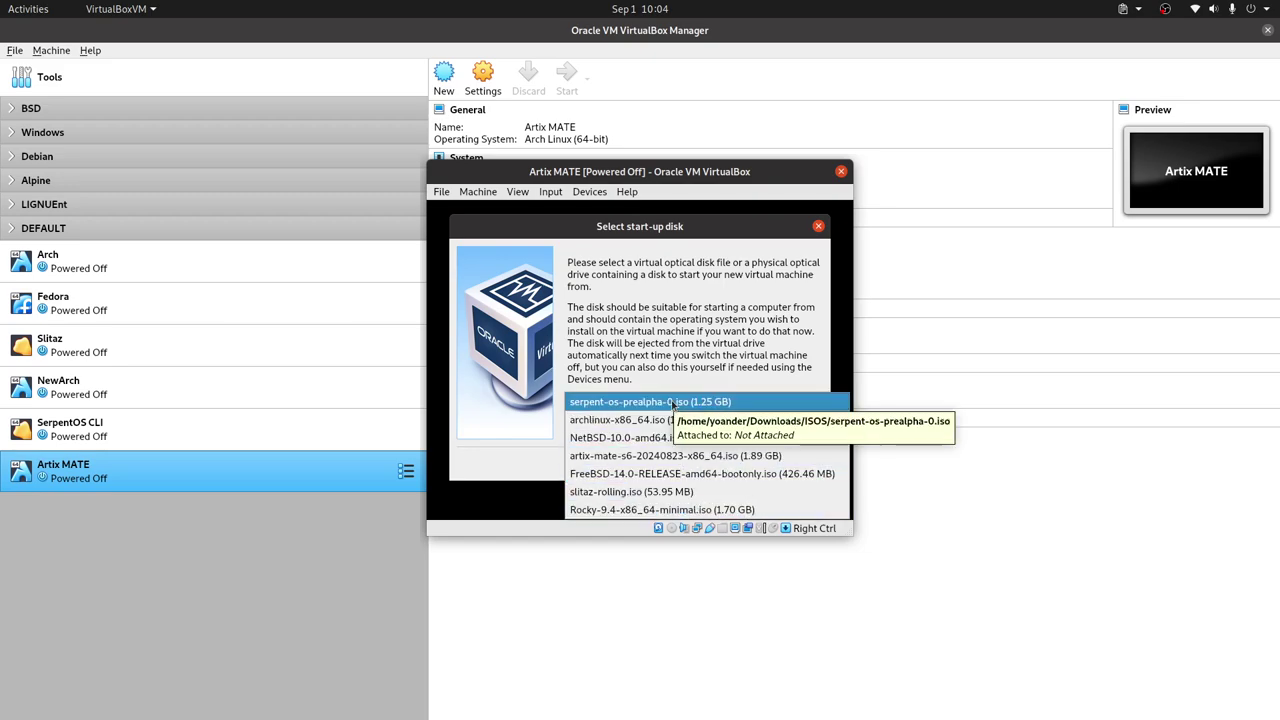
left_click(656, 455)
left_click(739, 465)
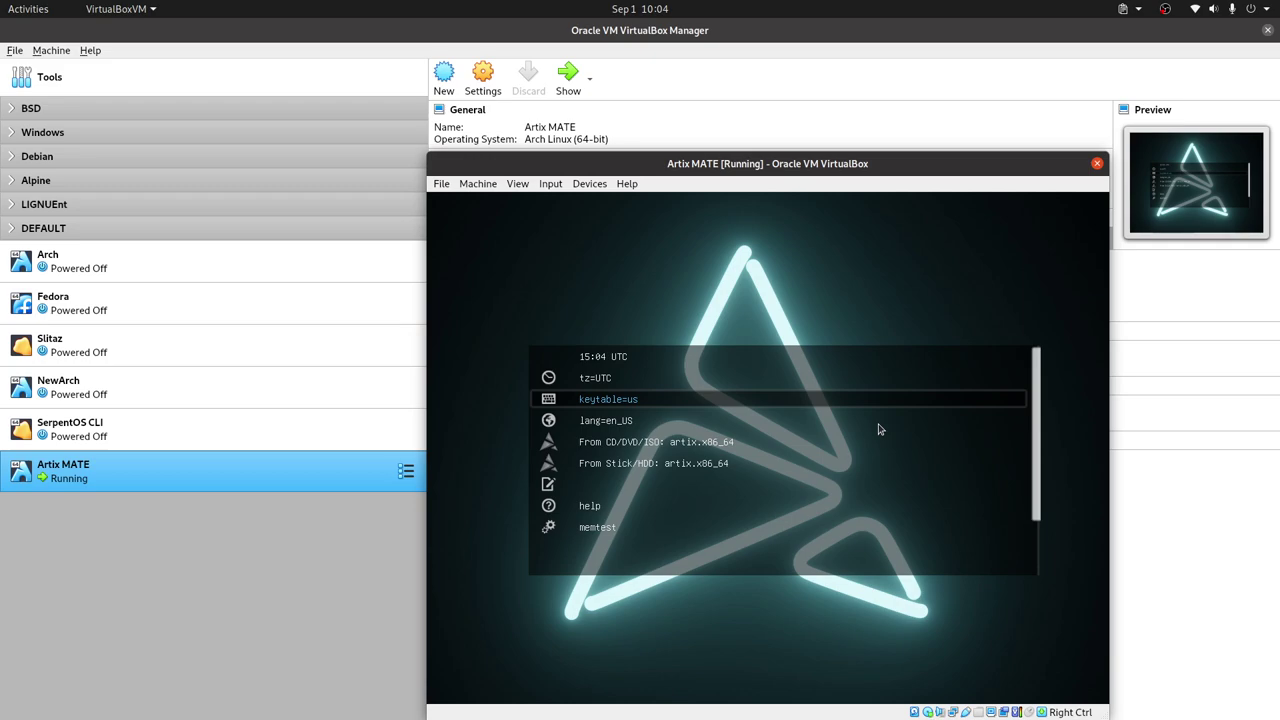
Step: Examine the entries of the Artix boot menu, from the time zone and language options down to Reboot
key("Down")
key("Down")
key("Down")
key("Up")
key("Up")
key("Up")
key("Up")
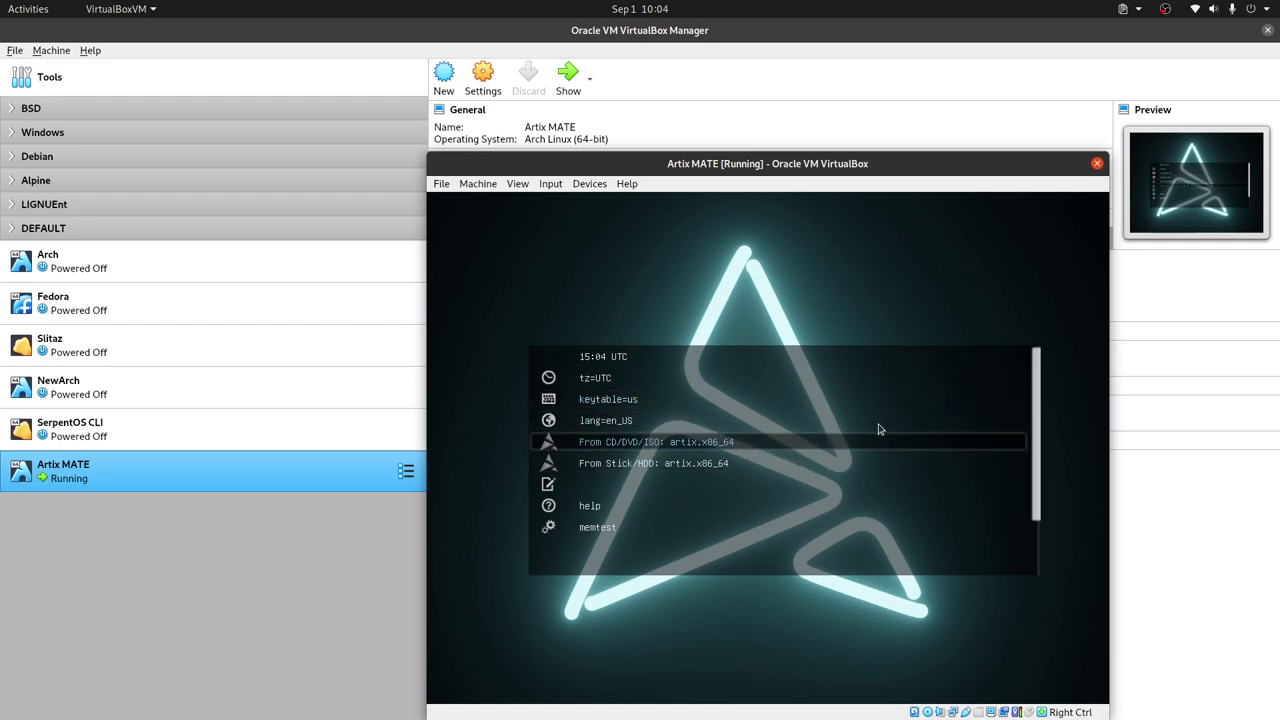
key("Up")
key("Down")
key("Down")
key("Down")
key("Down")
key("Down")
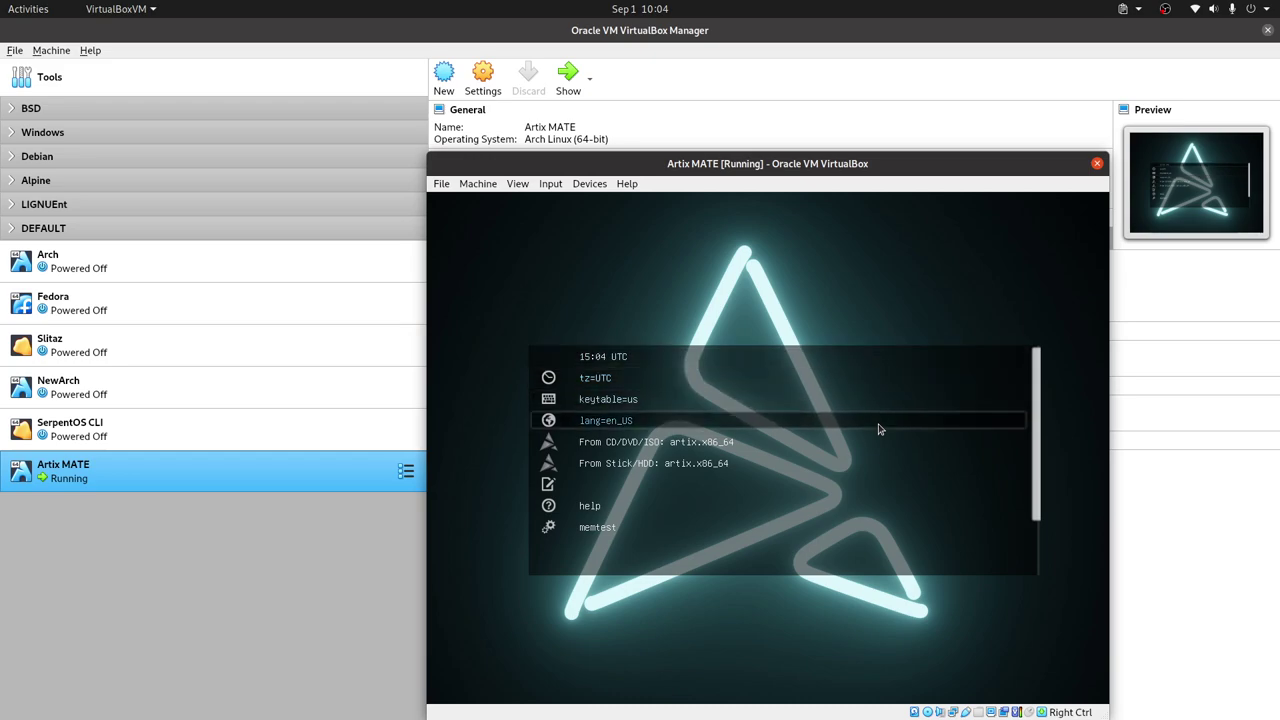
key("Down")
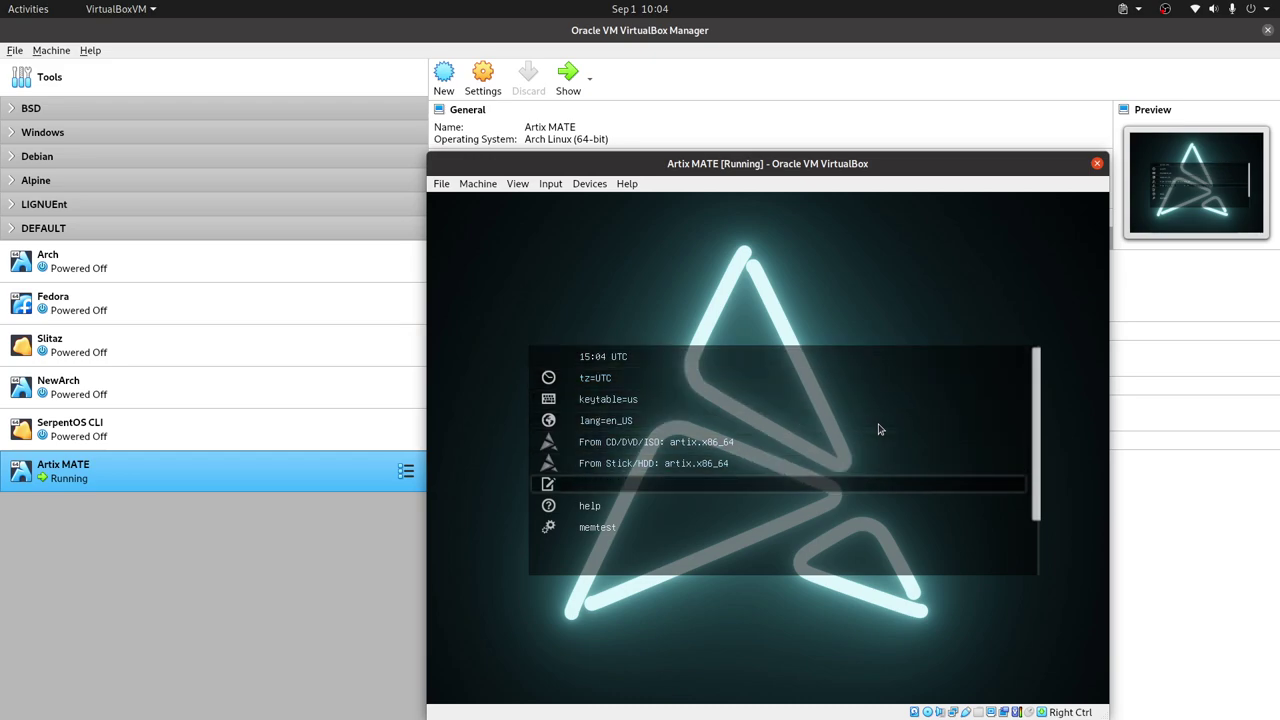
key("Down")
key("Down")
key("Down")
key("Down")
key("Down")
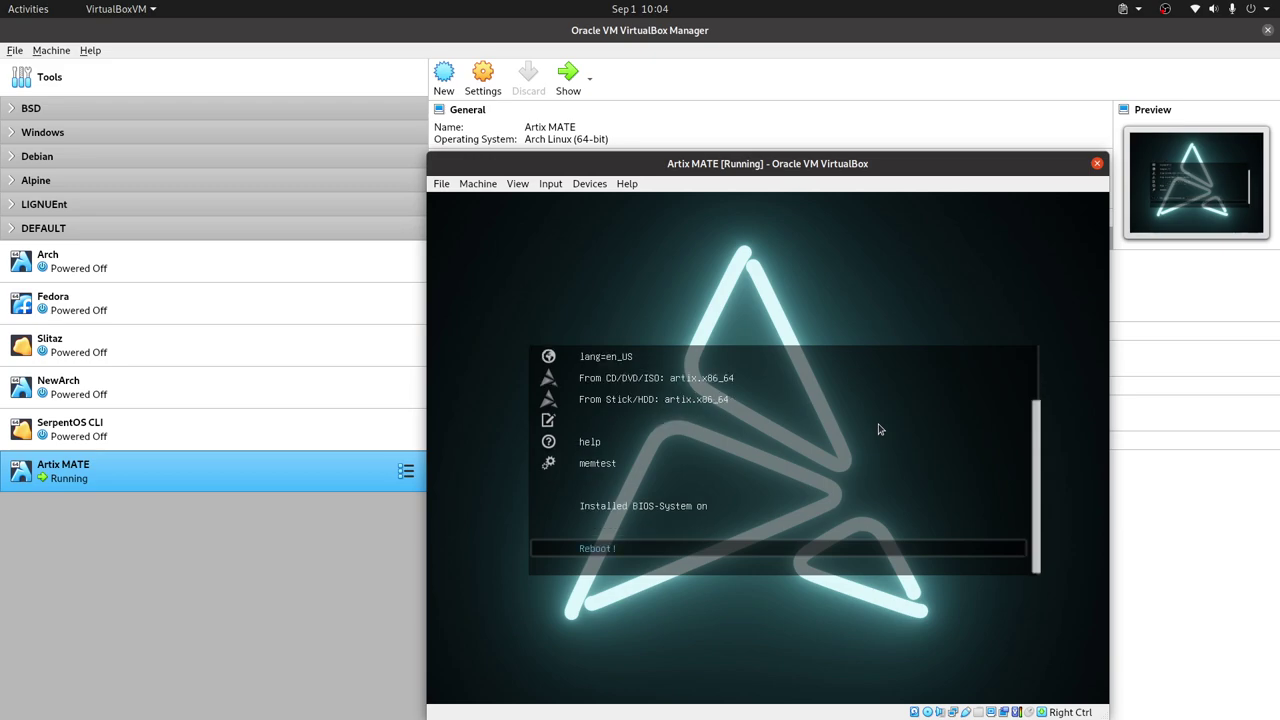
key("Up")
key("Up")
key("Up")
key("Up")
key("Up")
key("Up")
key("Up")
key("Up")
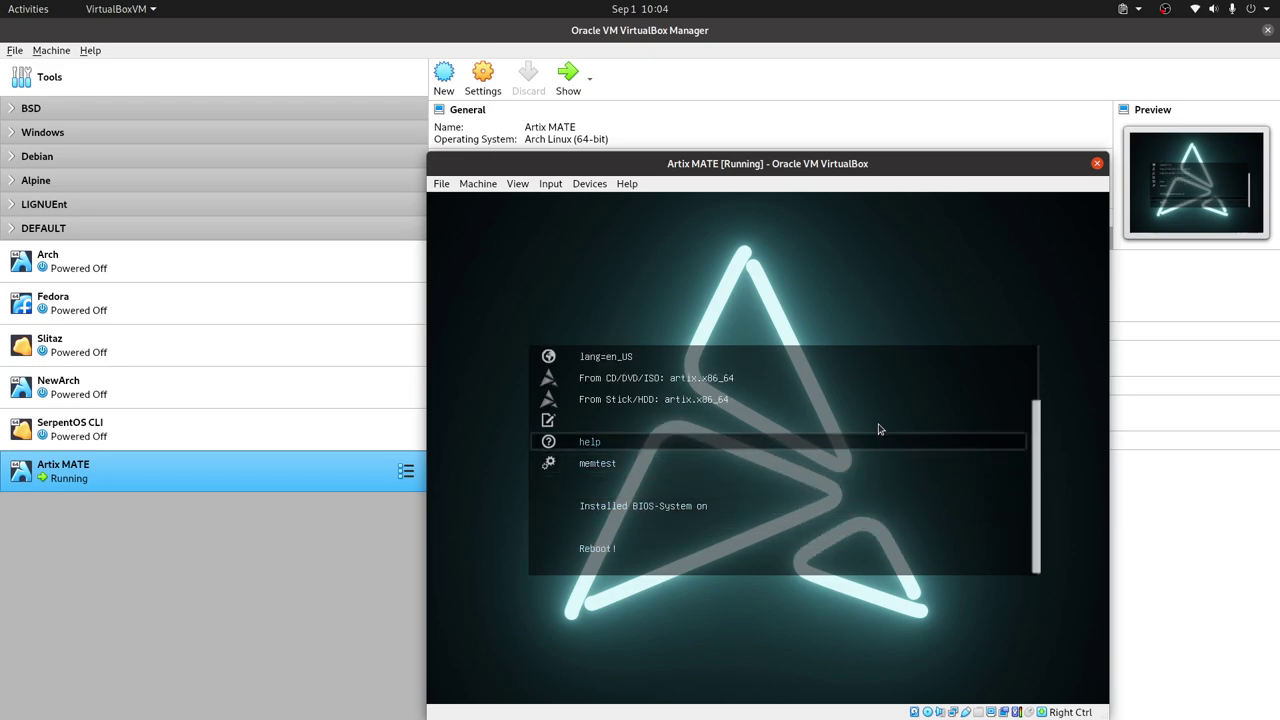
Step: Boot the live system from the "From CD/DVD/ISO: artix.x86_64" entry
key("Up")
key("Down")
key("Down")
key("Down")
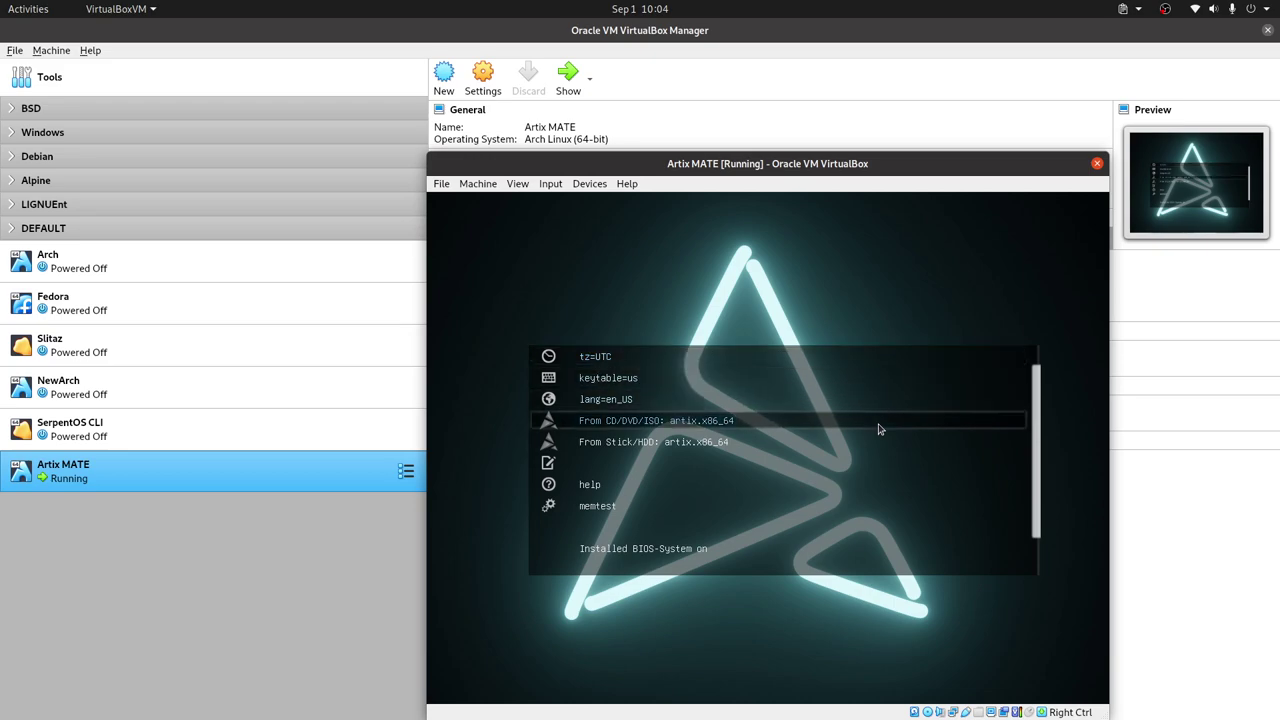
key("Return")
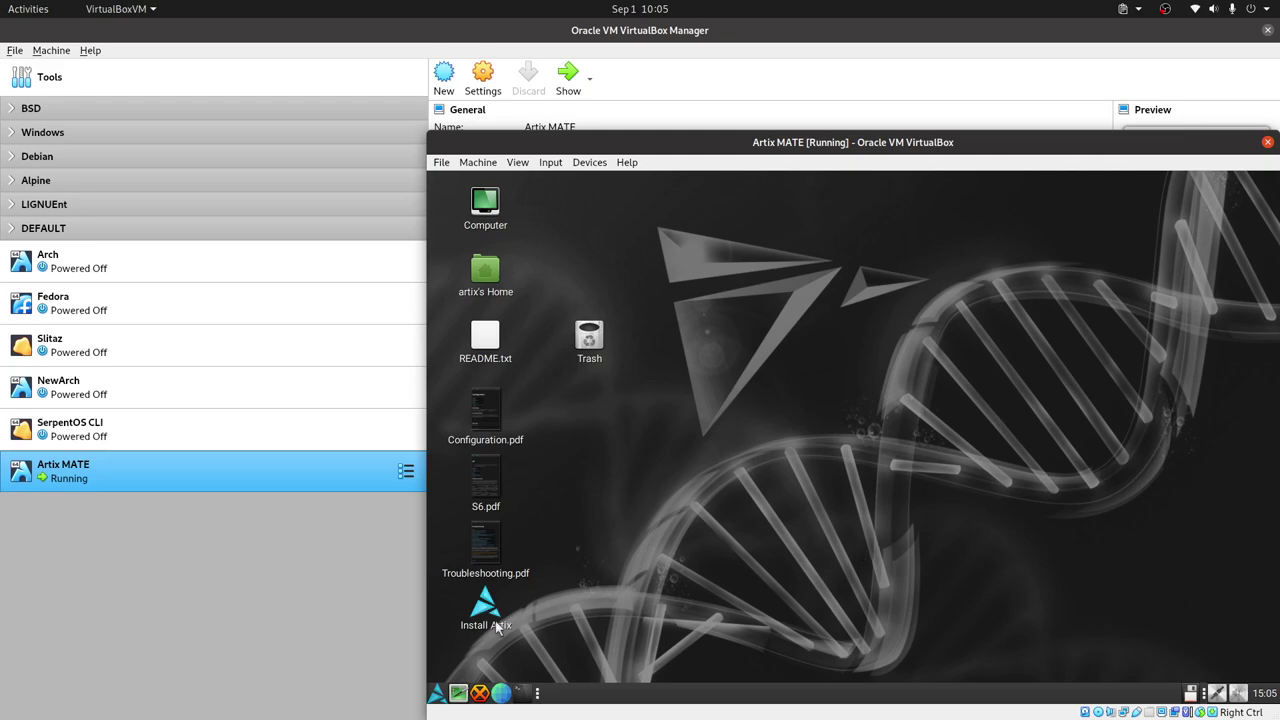
Step: Launch the Artix installer from the live desktop with the offline configuration
left_click(438, 696)
left_click(772, 534)
double_click(495, 618)
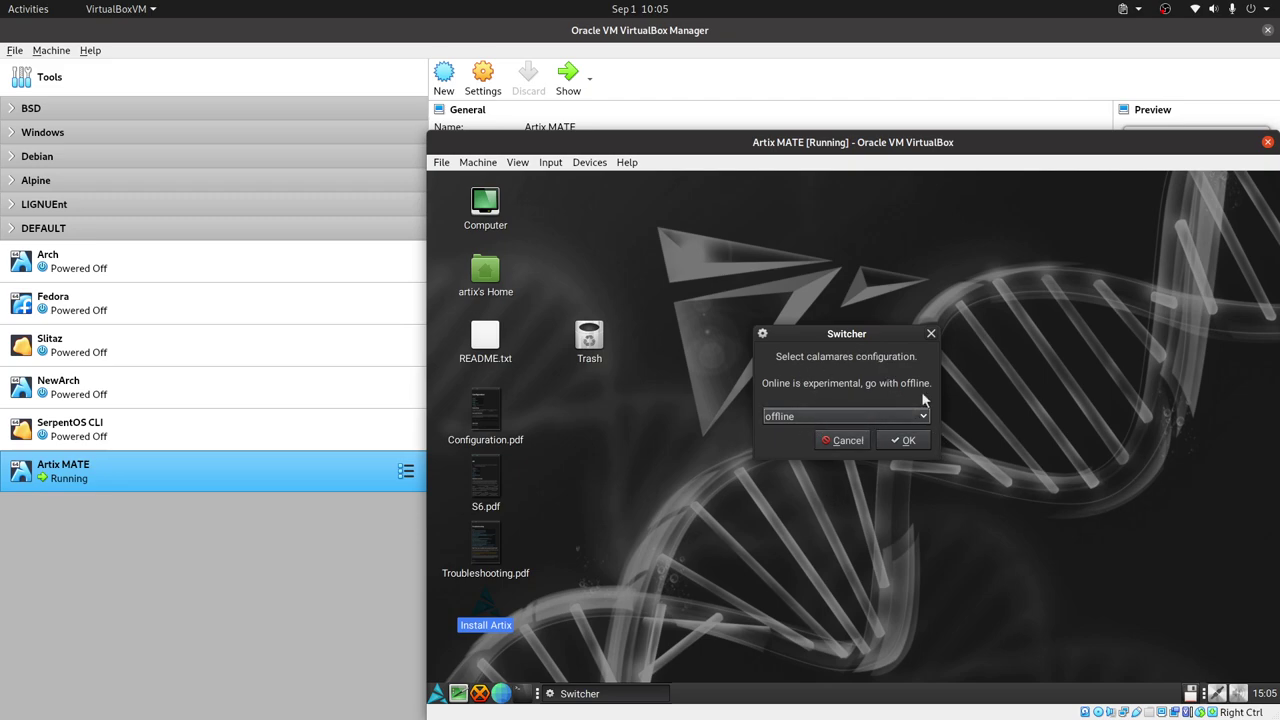
left_click(897, 439)
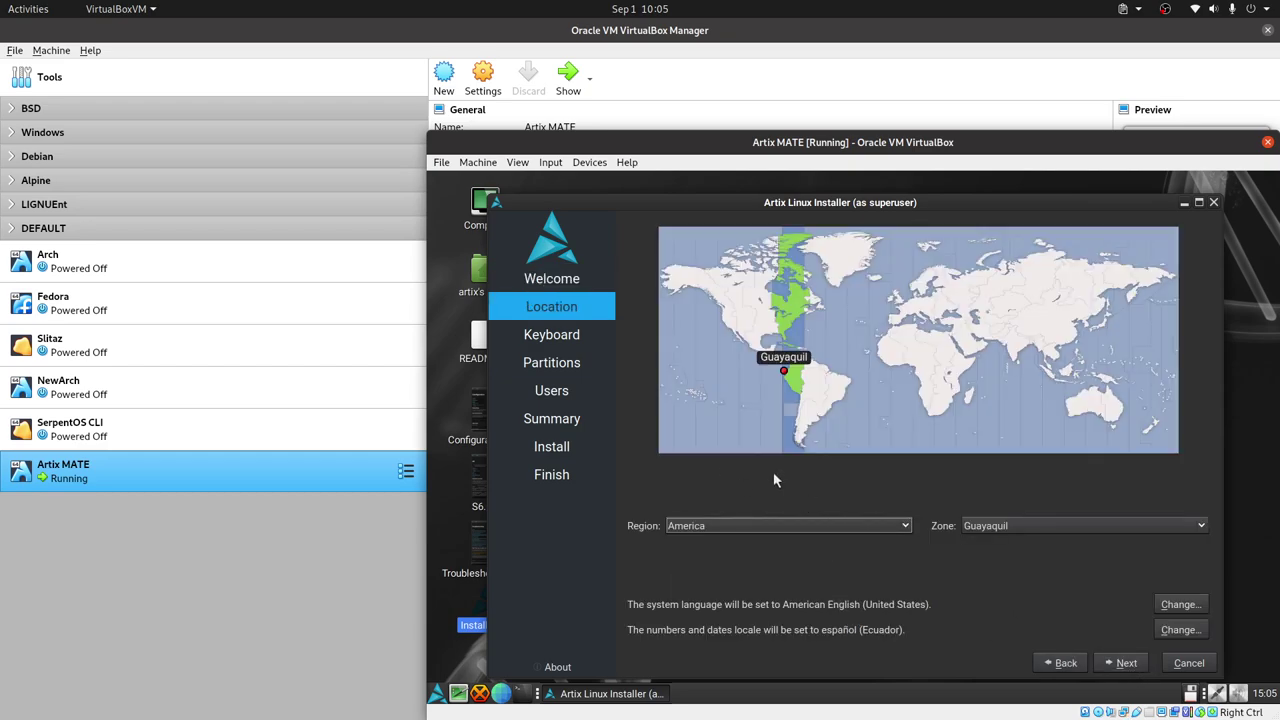
Step: Keep the preset location and keyboard settings, and choose Erase disk as the partitioning method
left_click(1122, 662)
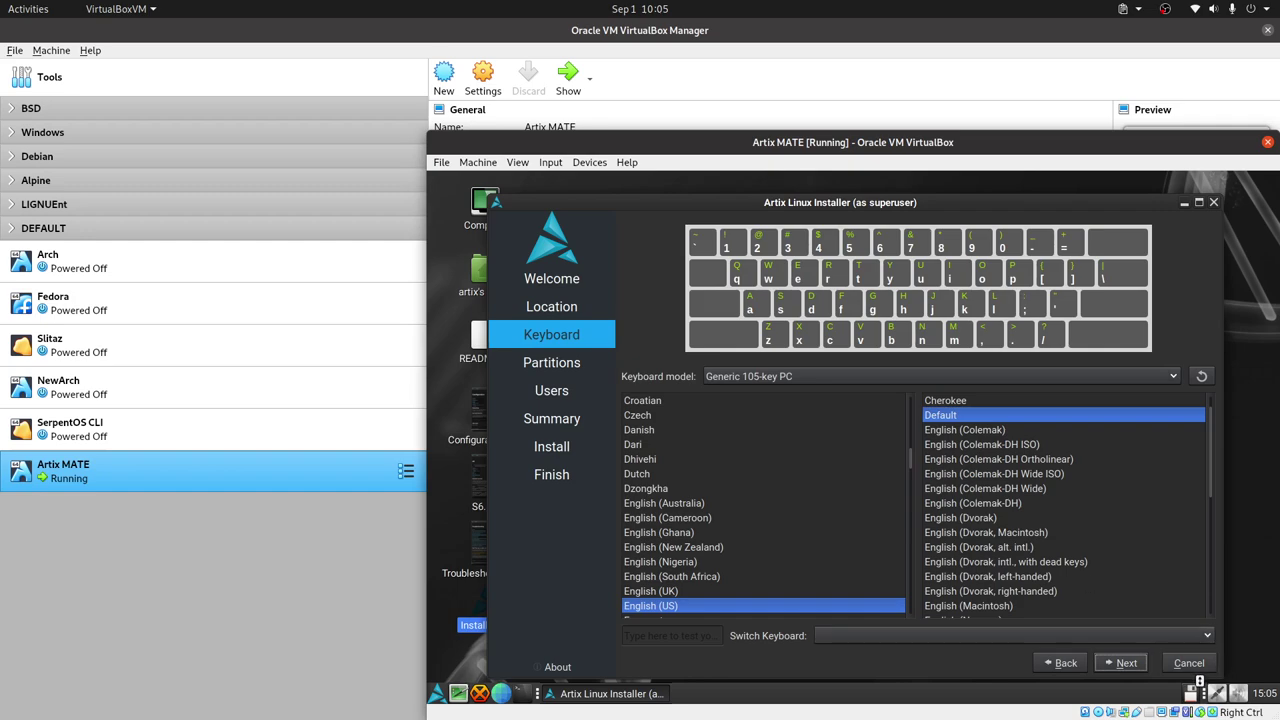
left_click(1122, 662)
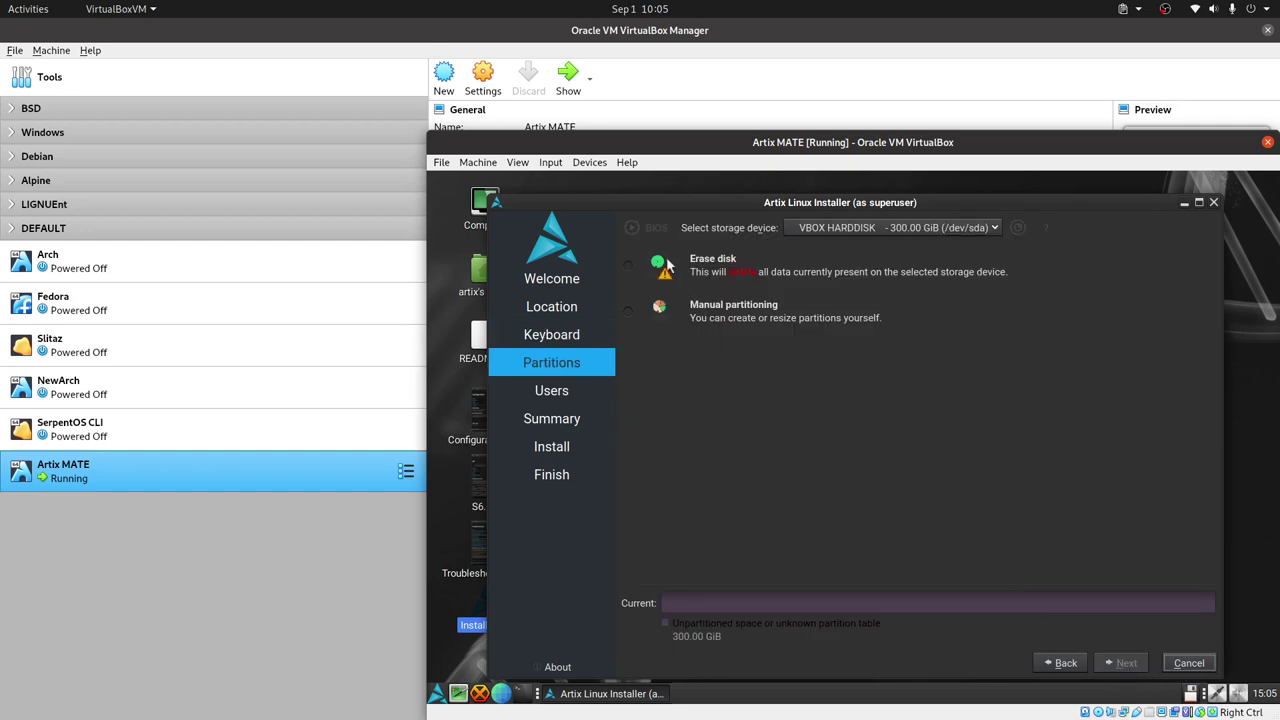
left_click(634, 266)
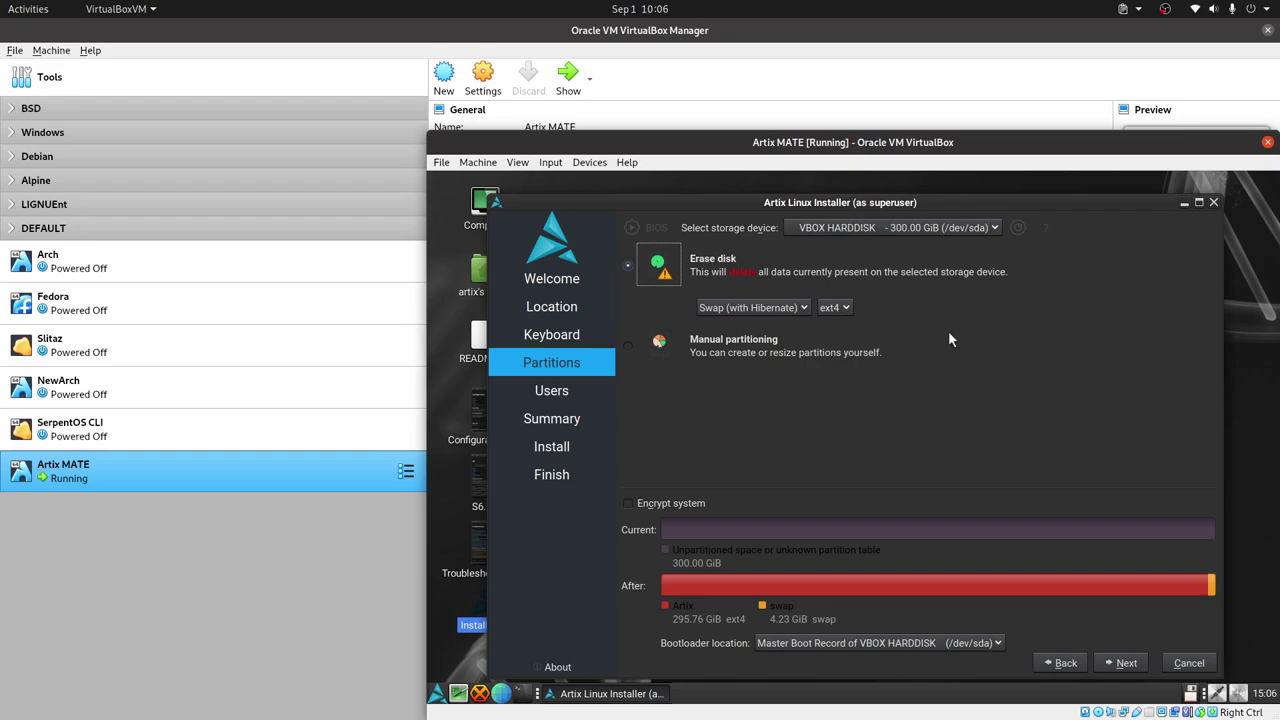
left_click(1120, 663)
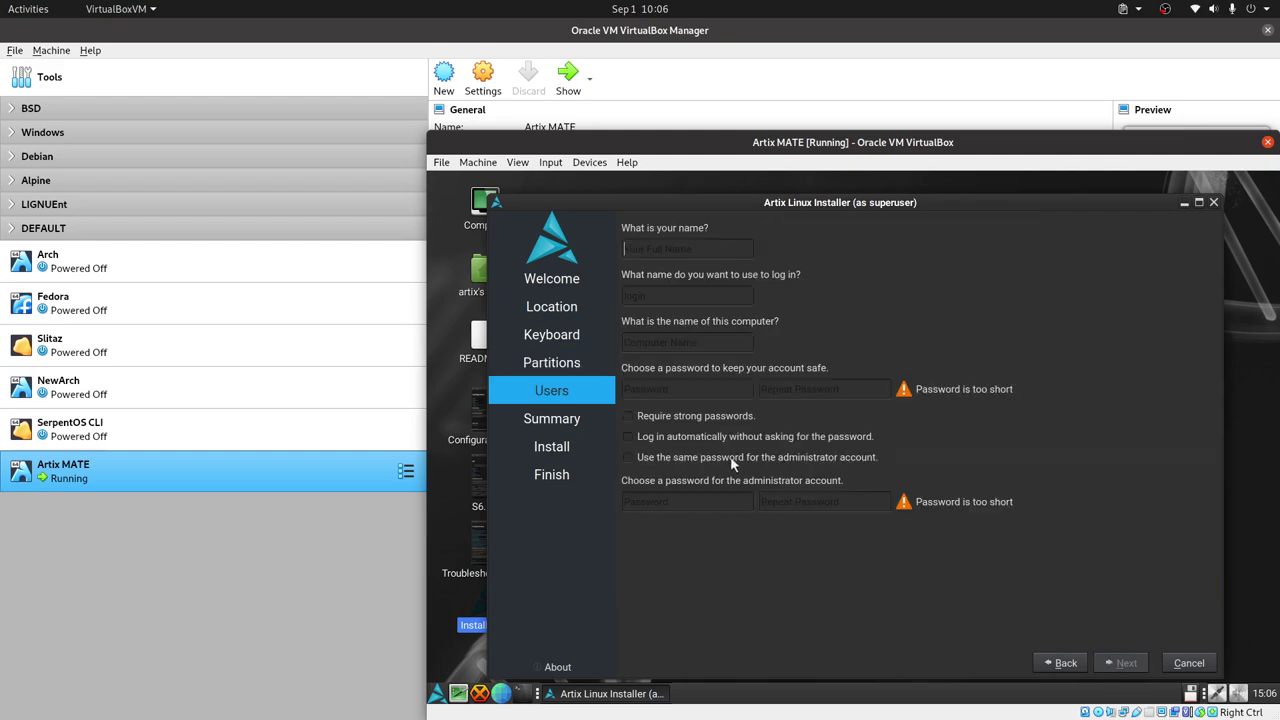
Step: Enter LibreByte as the account's name and keep the suggested login and computer names
type("LibreByte")
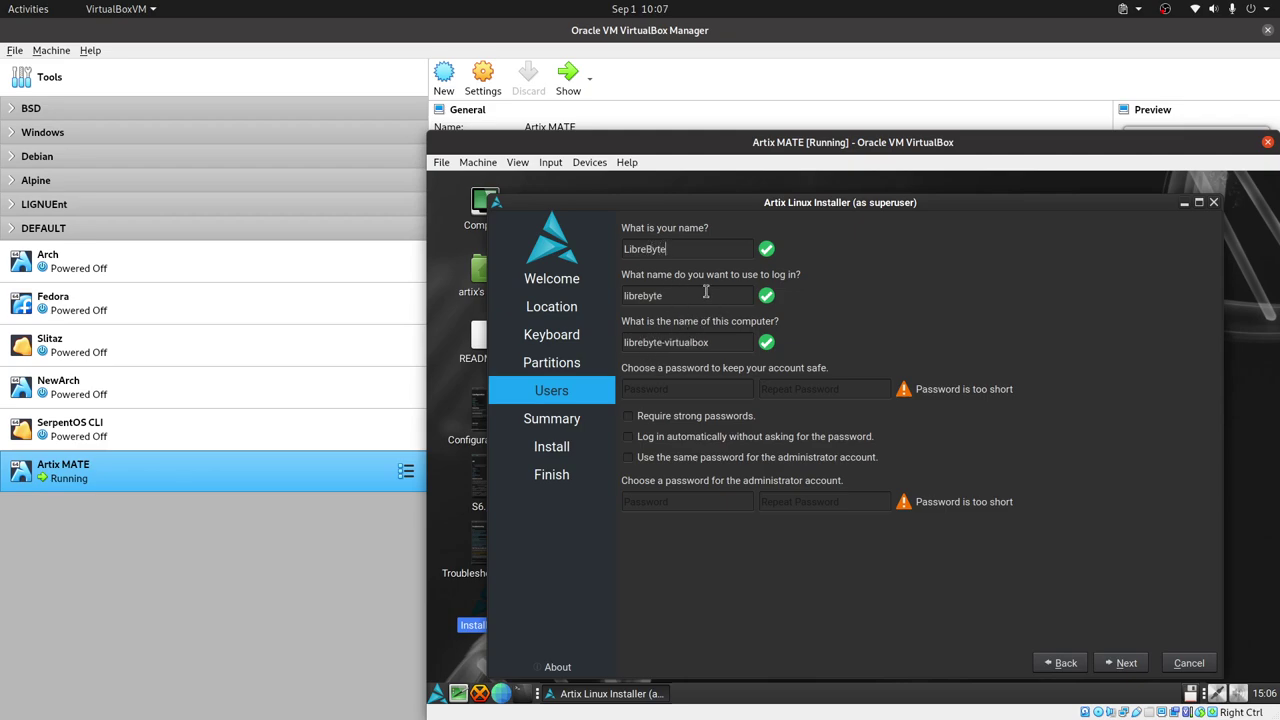
left_click(674, 296)
double_click(674, 296)
left_click(720, 342)
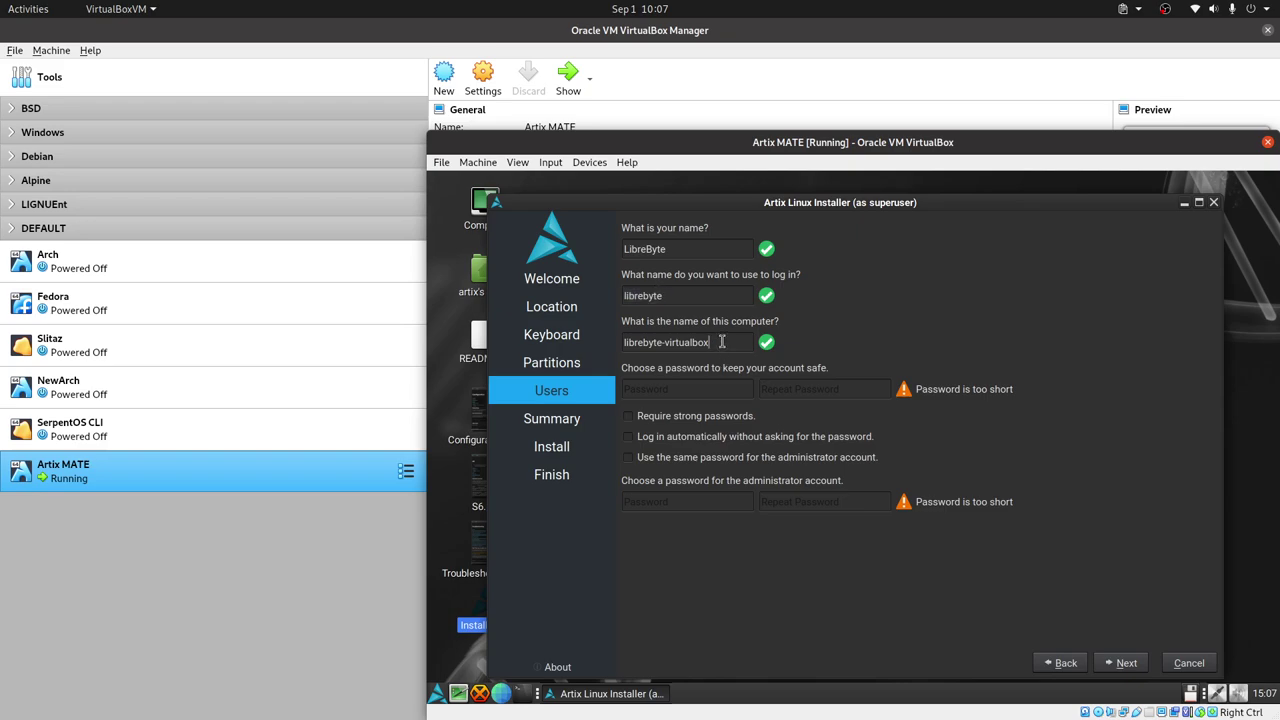
double_click(684, 343)
Step: Enter and repeat the account password, and use the same password for the administrator account
left_click(693, 391)
type("•••")
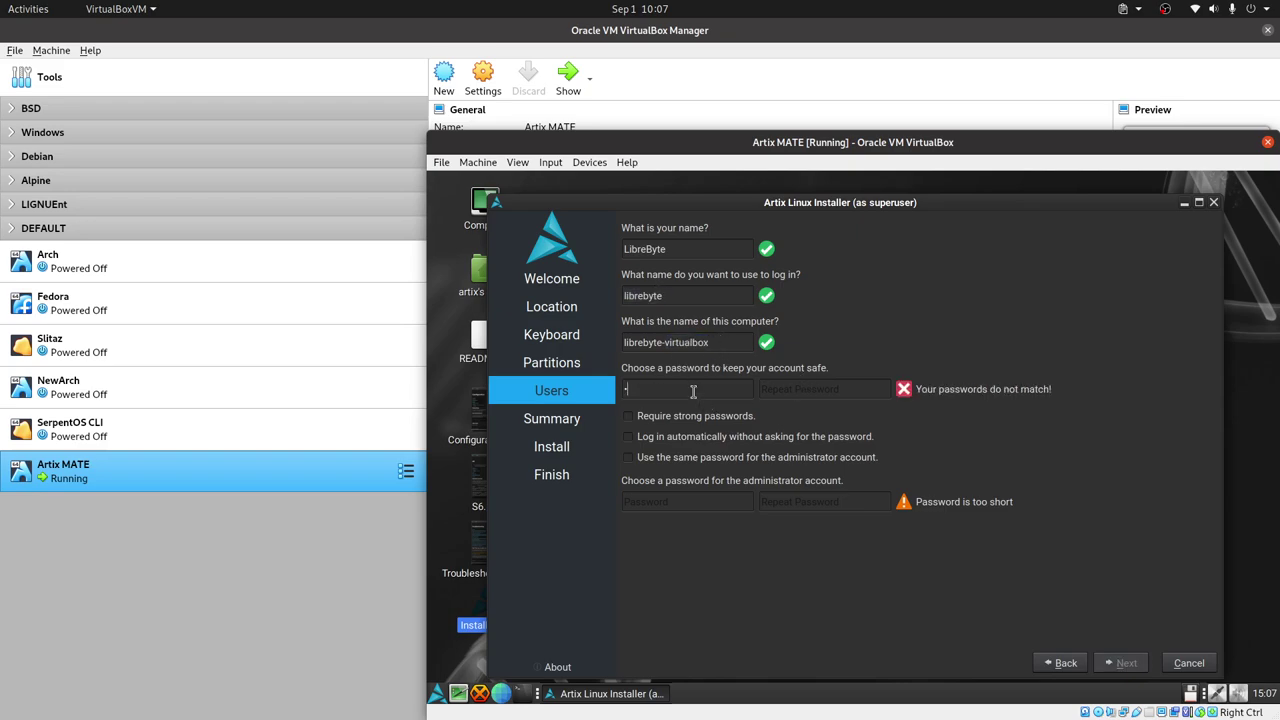
left_click(816, 393)
type("•••")
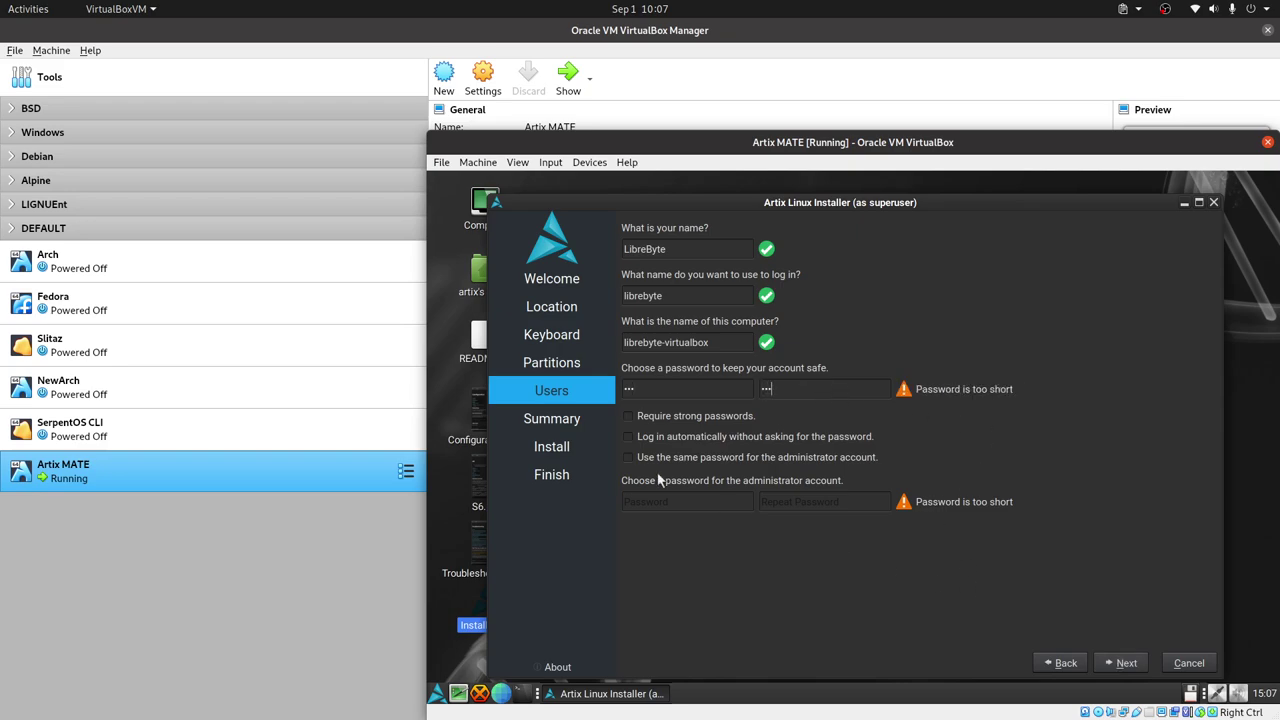
left_click(788, 456)
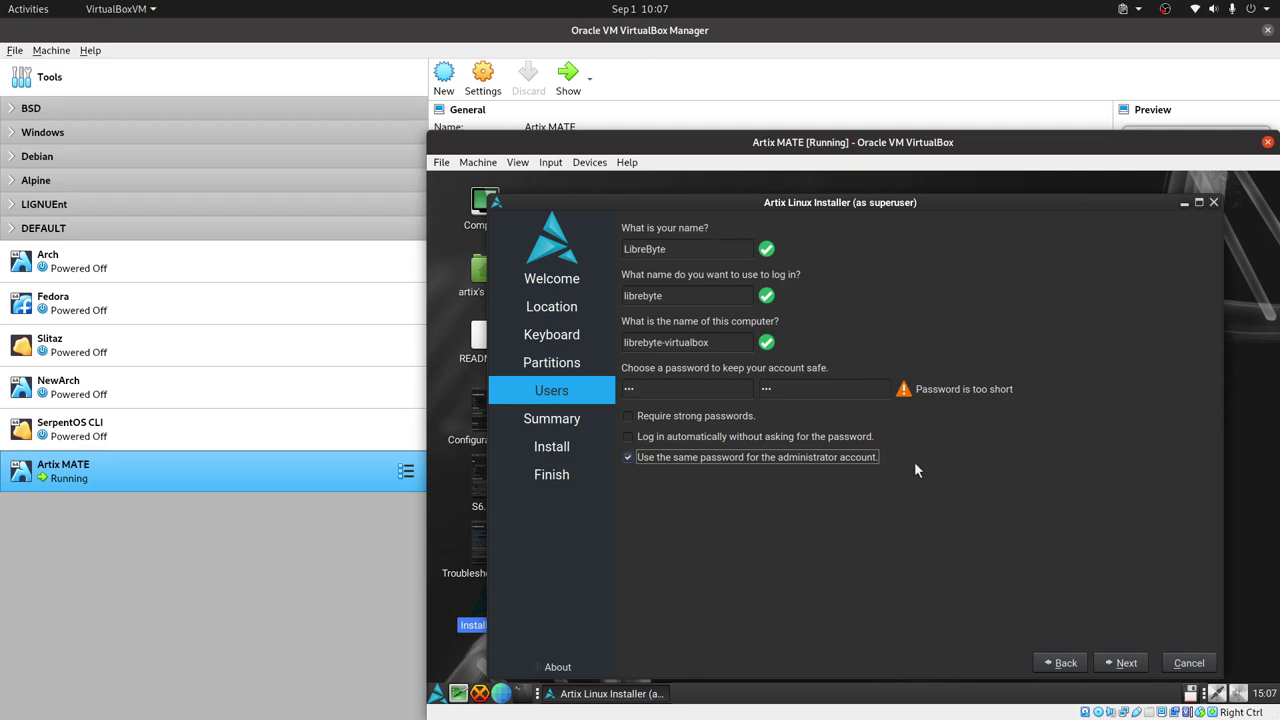
Step: Accept the installation summary, start installing Artix to the erased disk, and check the installation log while it runs
left_click(1124, 663)
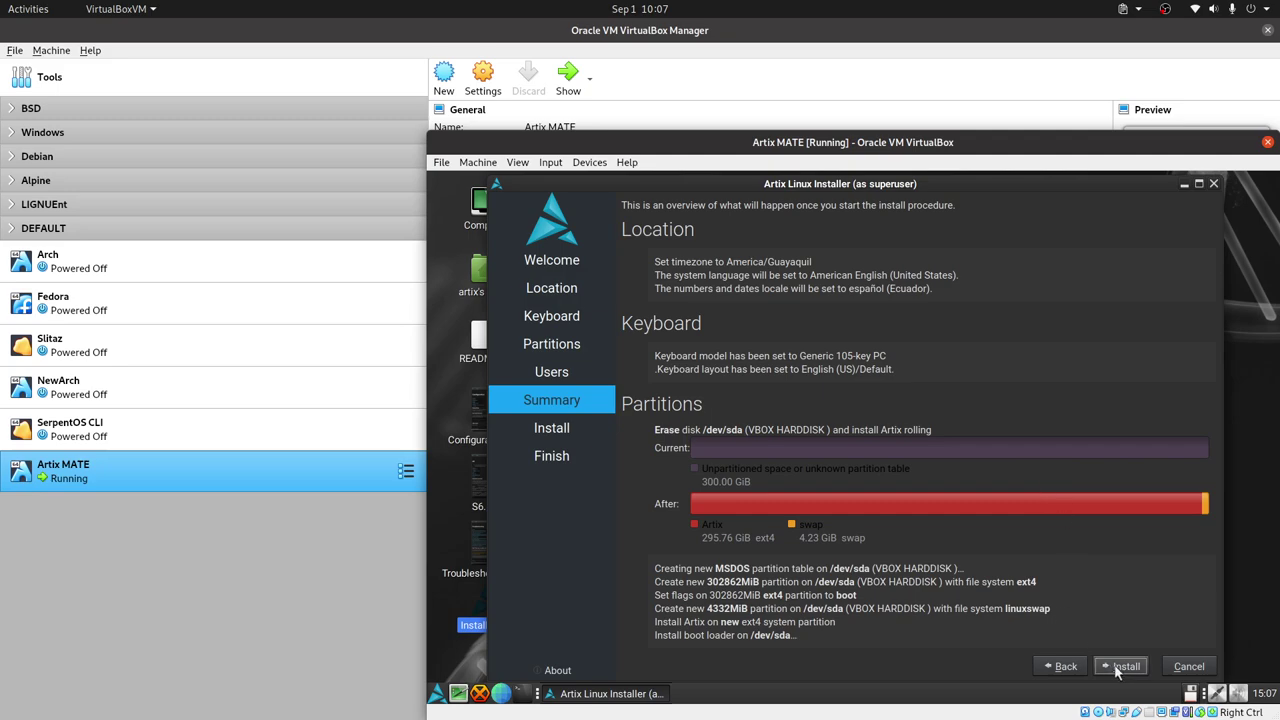
key("Return")
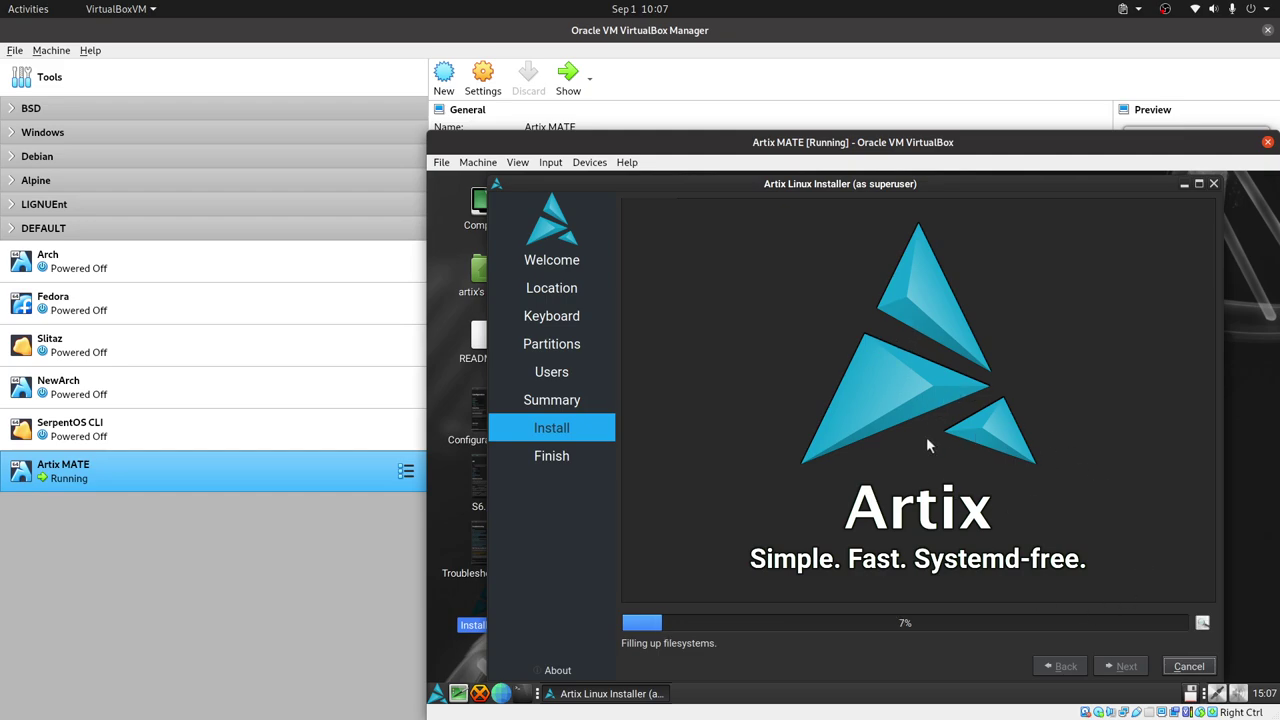
left_click(1202, 623)
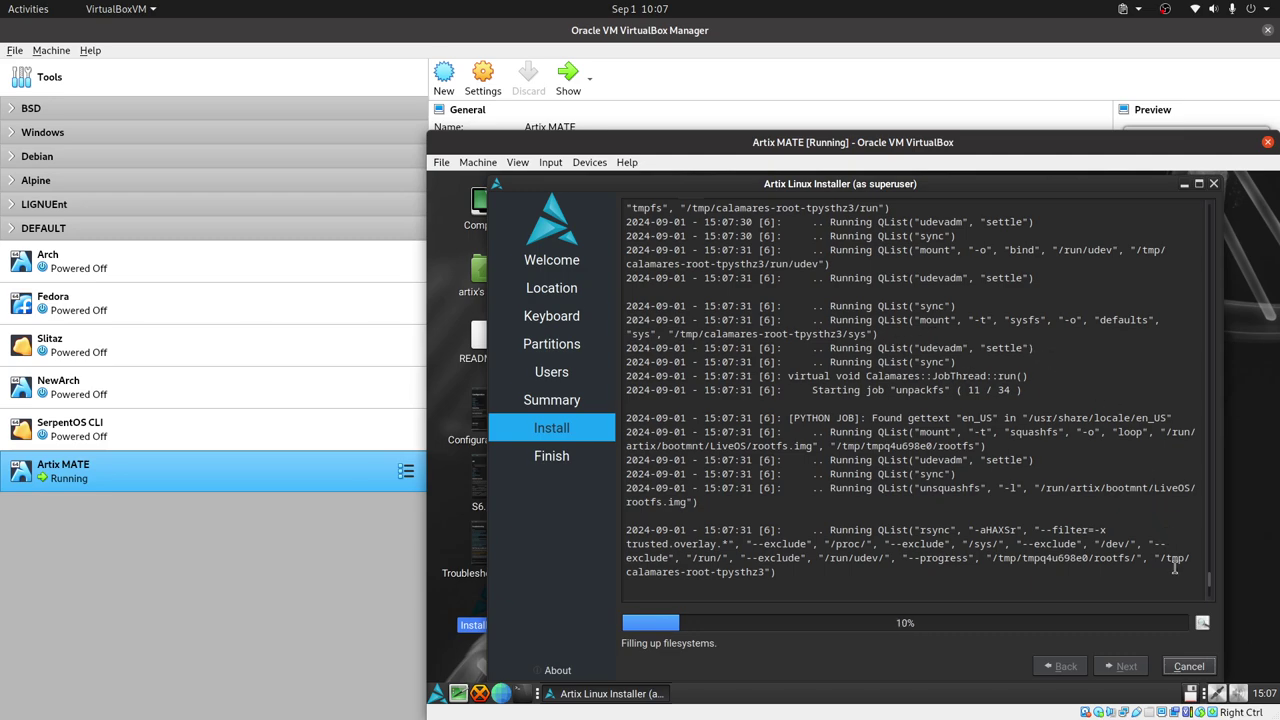
left_click(1202, 623)
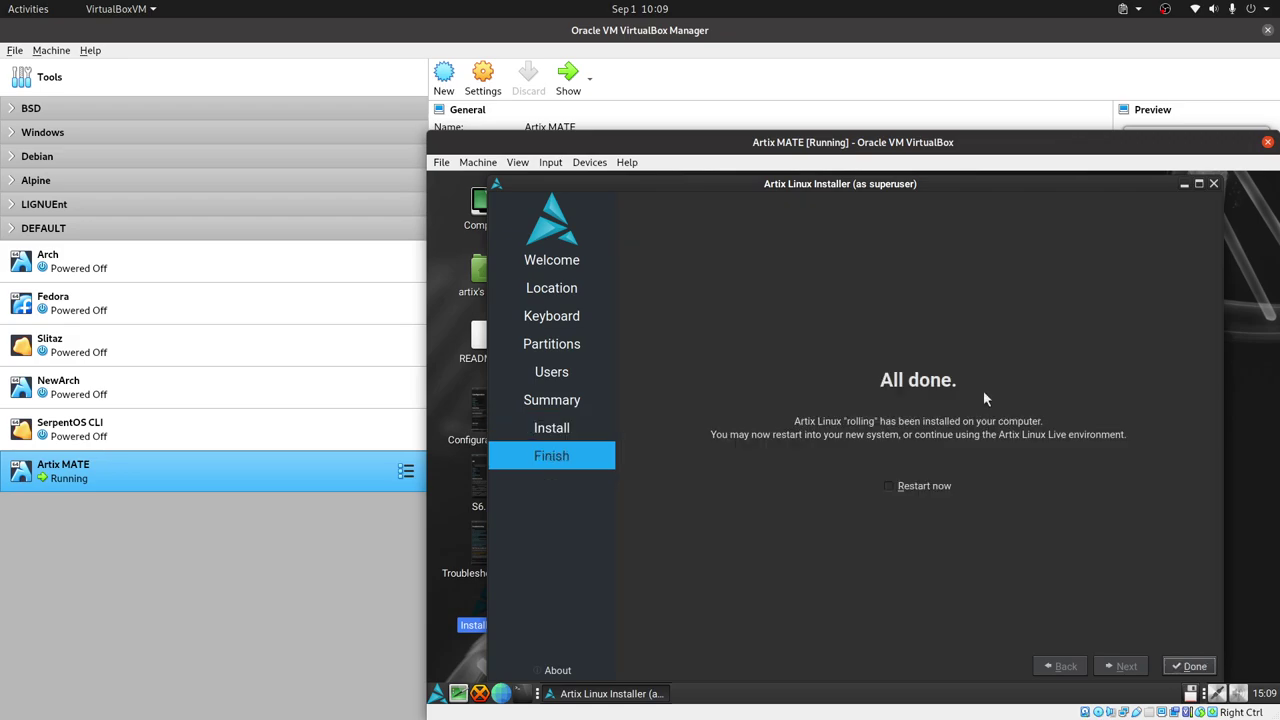
Step: Finish the installer with an immediate restart and boot the default Artix Linux entry
left_click(939, 491)
left_click(1189, 666)
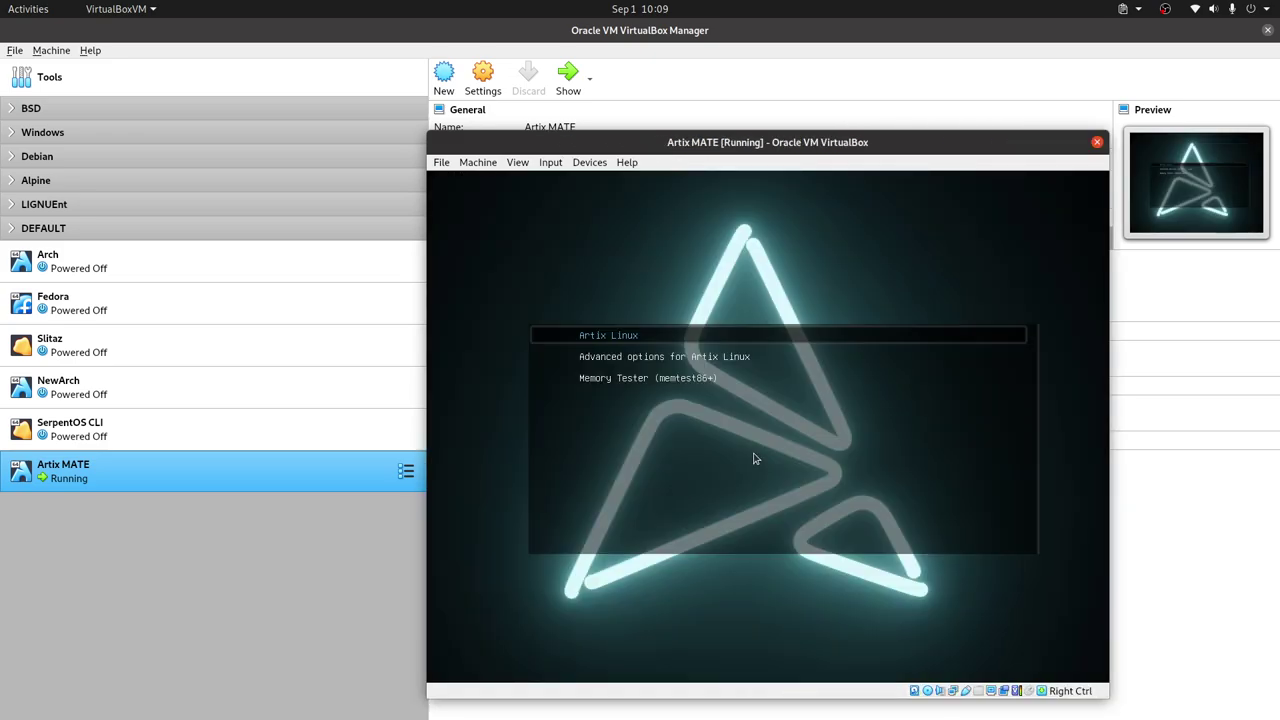
key("Return")
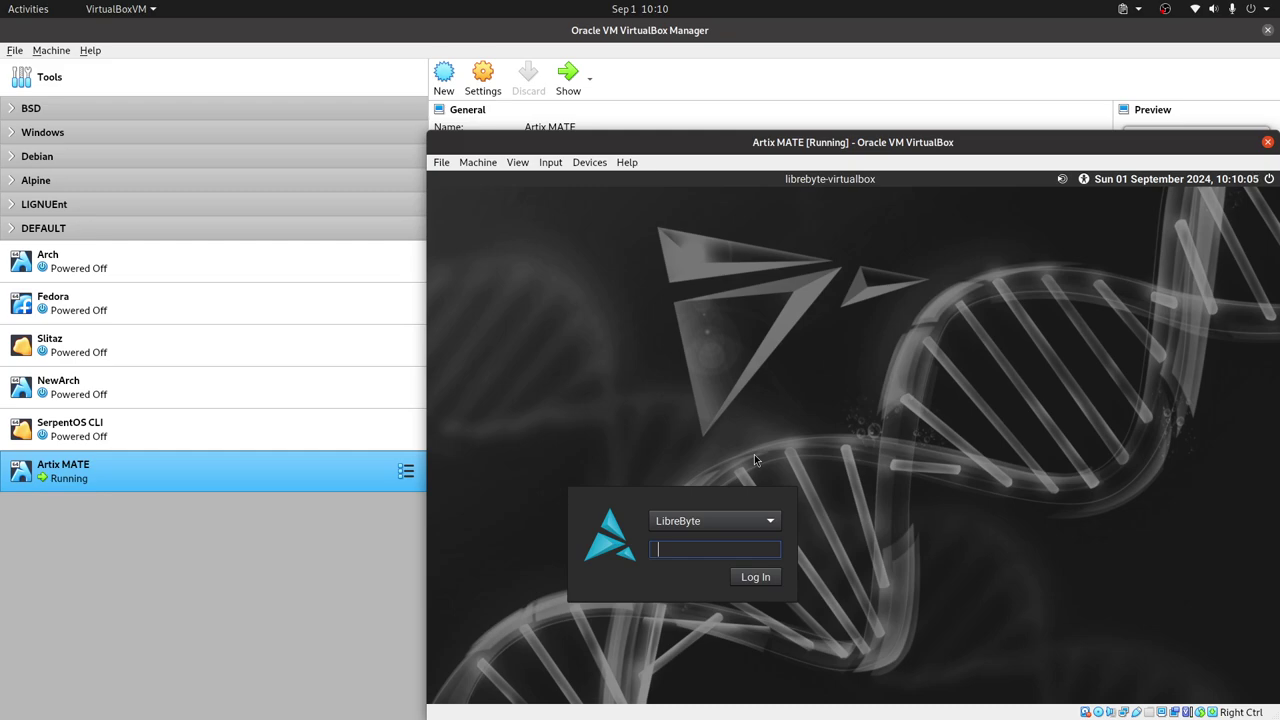
Step: Log in to the LibreByte account on the installed system by entering the account password
type("***")
key("Return")
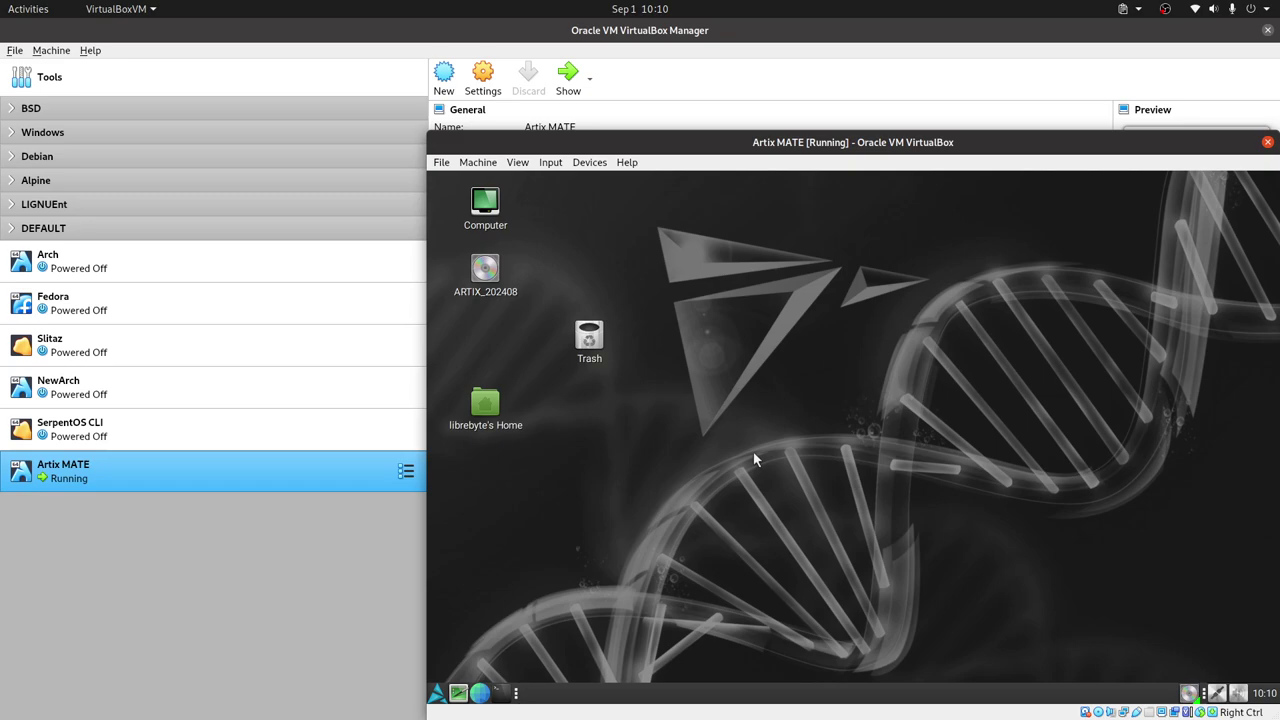
left_click(437, 693)
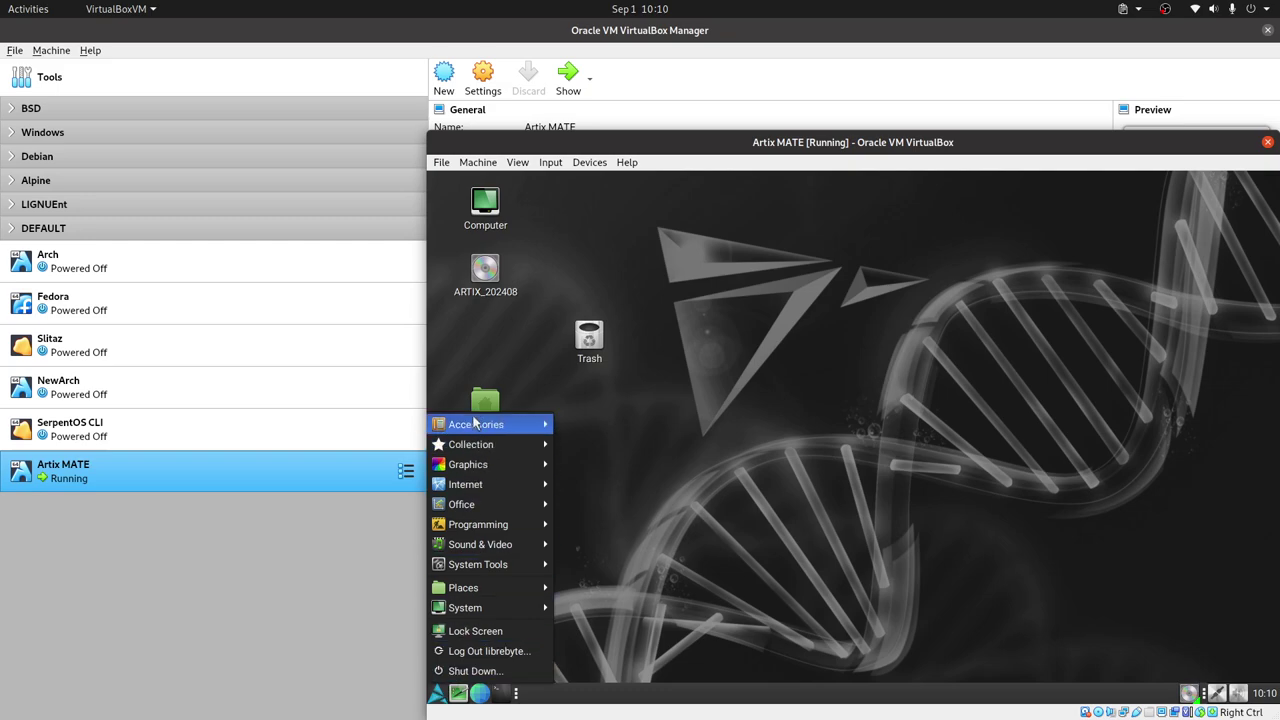
left_click(808, 486)
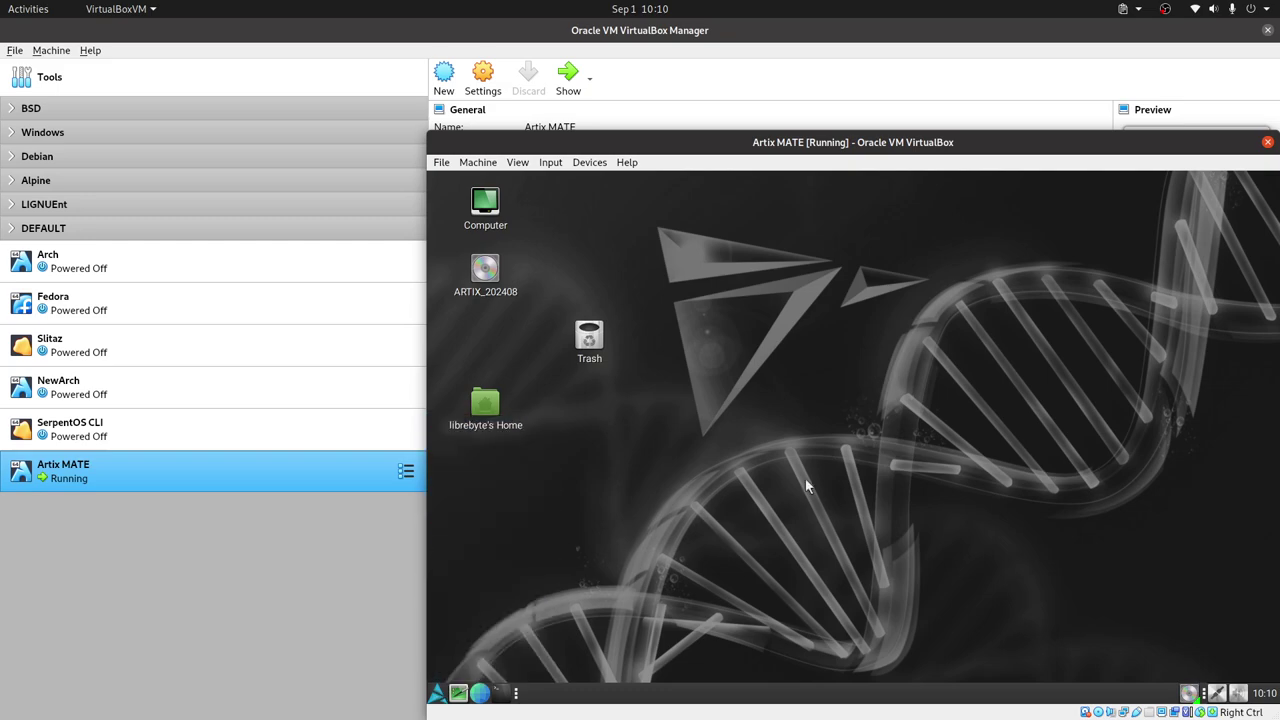